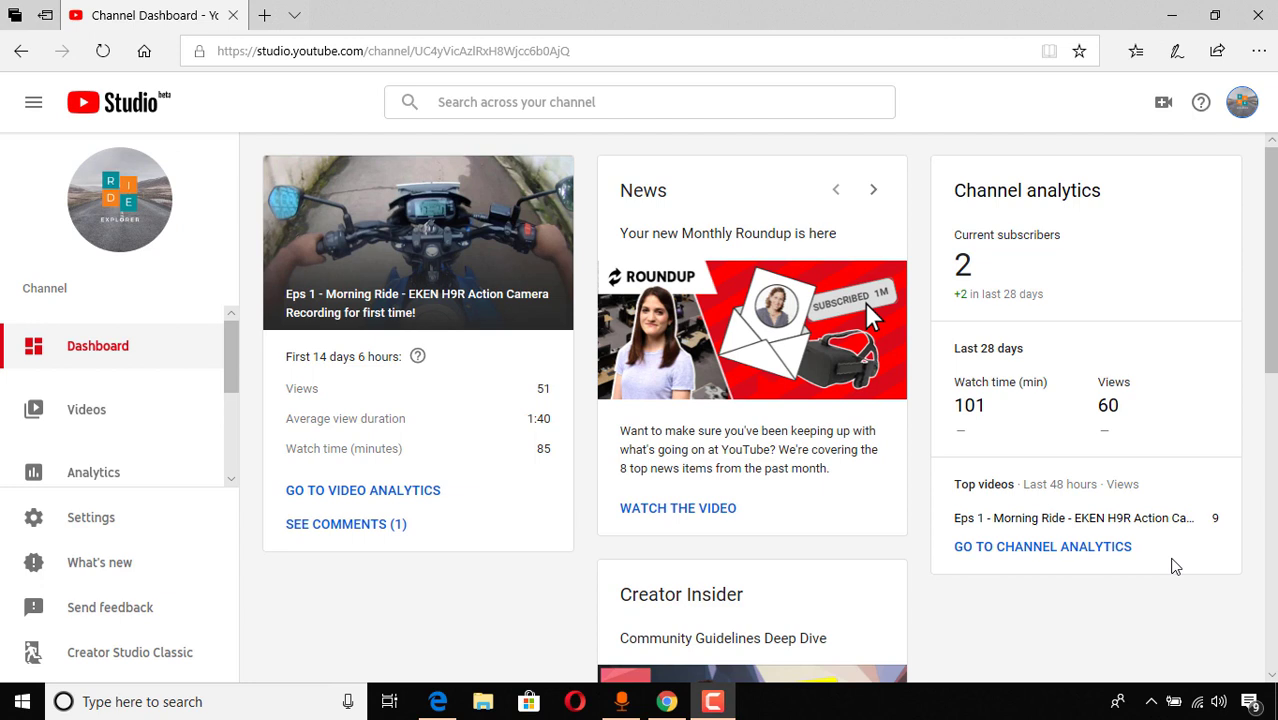
- Open the account menu for the channel on the YouTube Studio dashboard
{"action": "left_click", "coordinate": [1247, 115]}
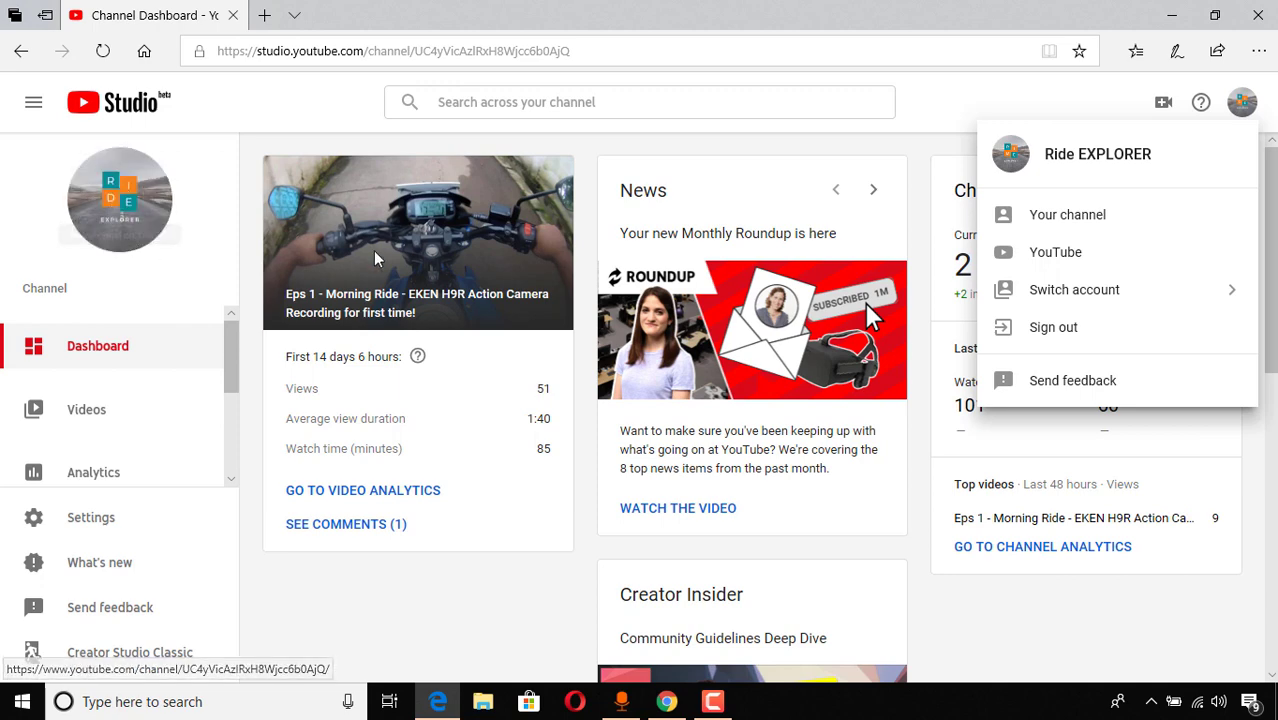
- Switch to canva.com in Chrome and log in with a Google account
{"action": "left_click", "coordinate": [666, 701]}
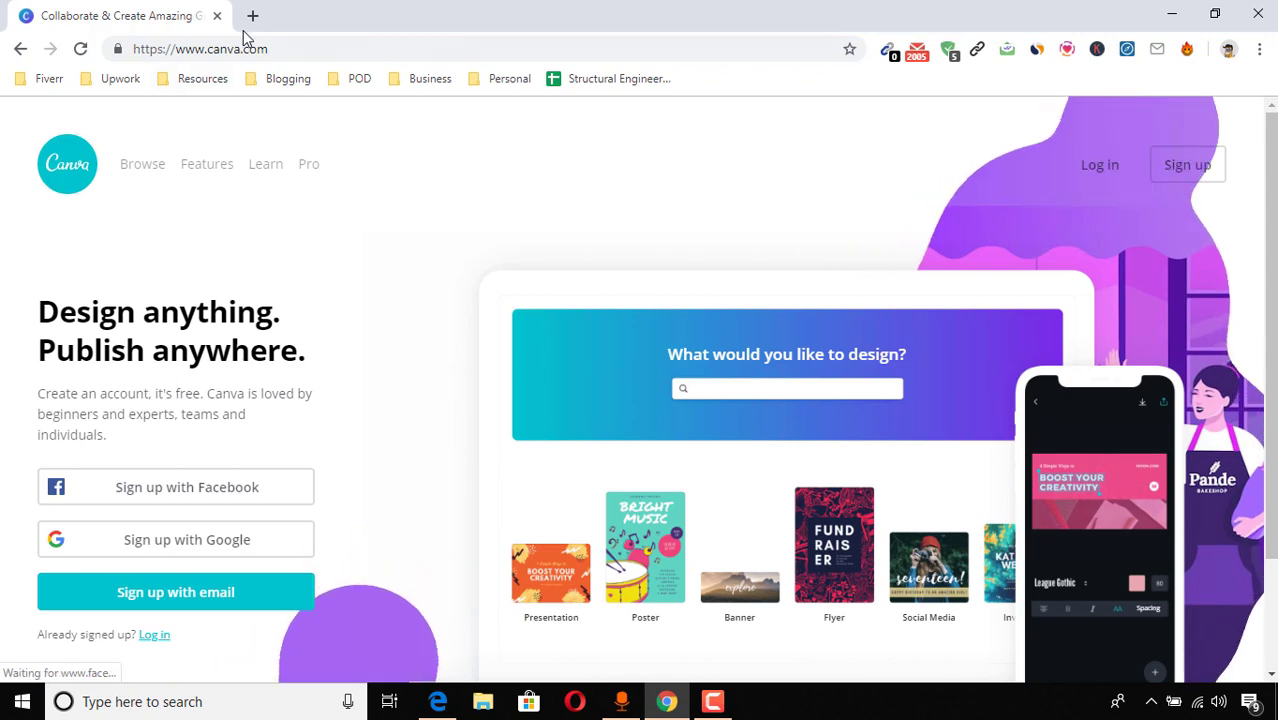
{"action": "left_click", "coordinate": [368, 47]}
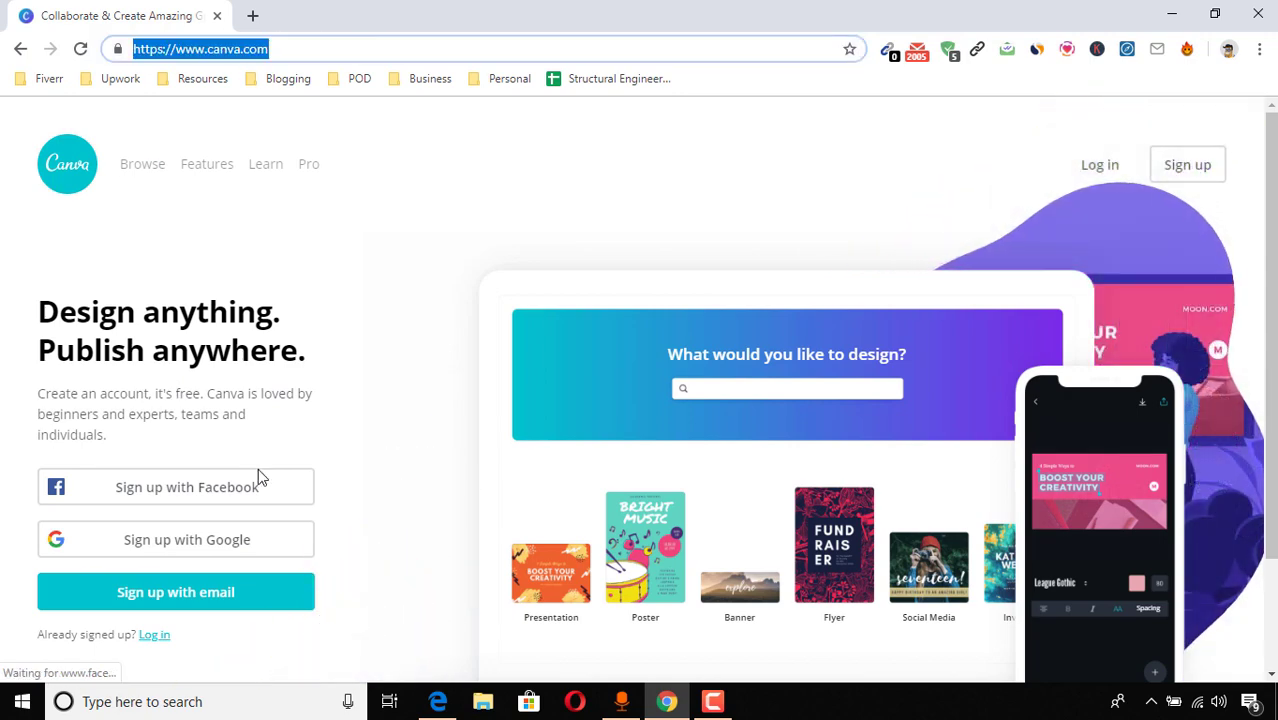
{"action": "scroll", "coordinate": [3, 393], "scroll_direction": "down", "scroll_amount": 2}
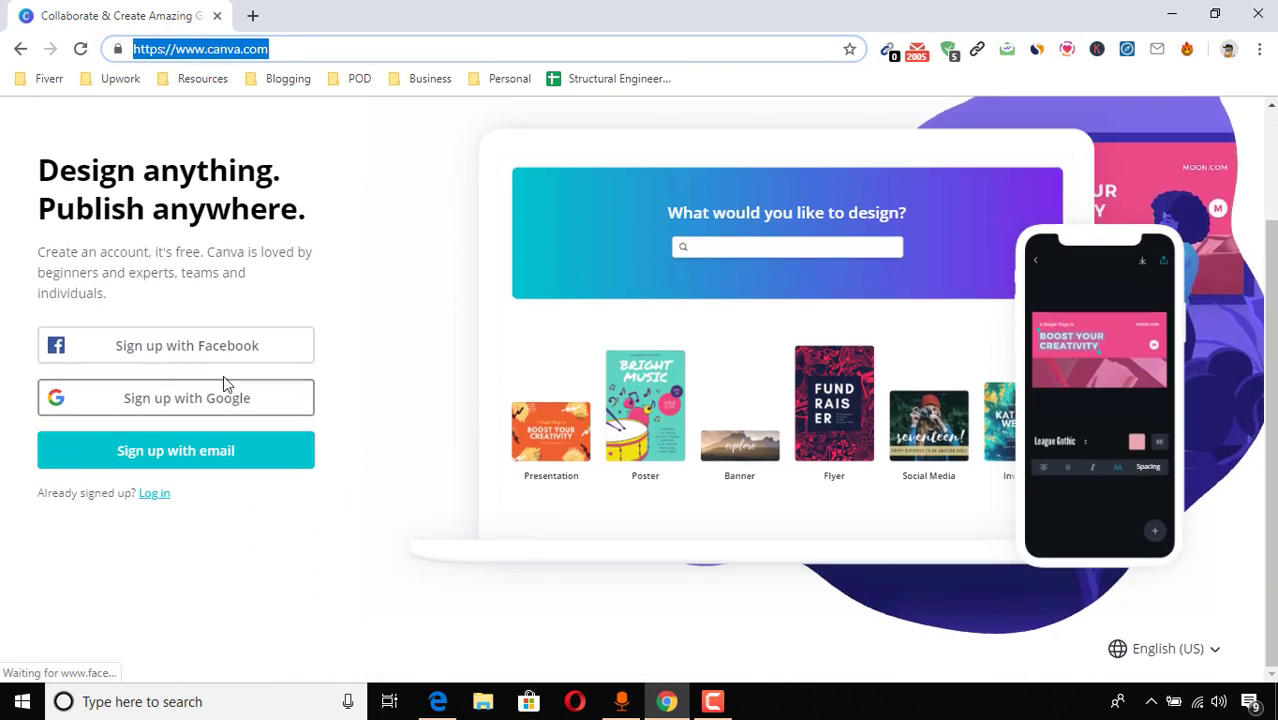
{"action": "scroll", "coordinate": [12, 330], "scroll_direction": "up", "scroll_amount": 1}
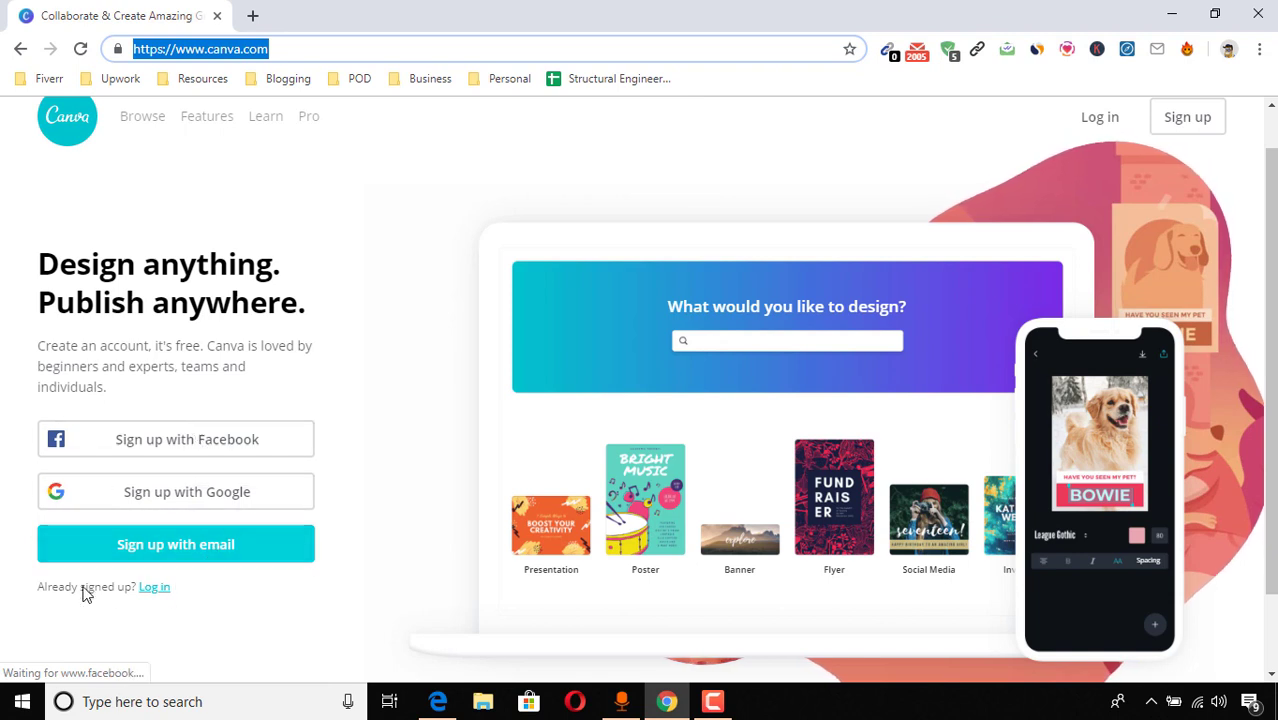
{"action": "left_click", "coordinate": [152, 590]}
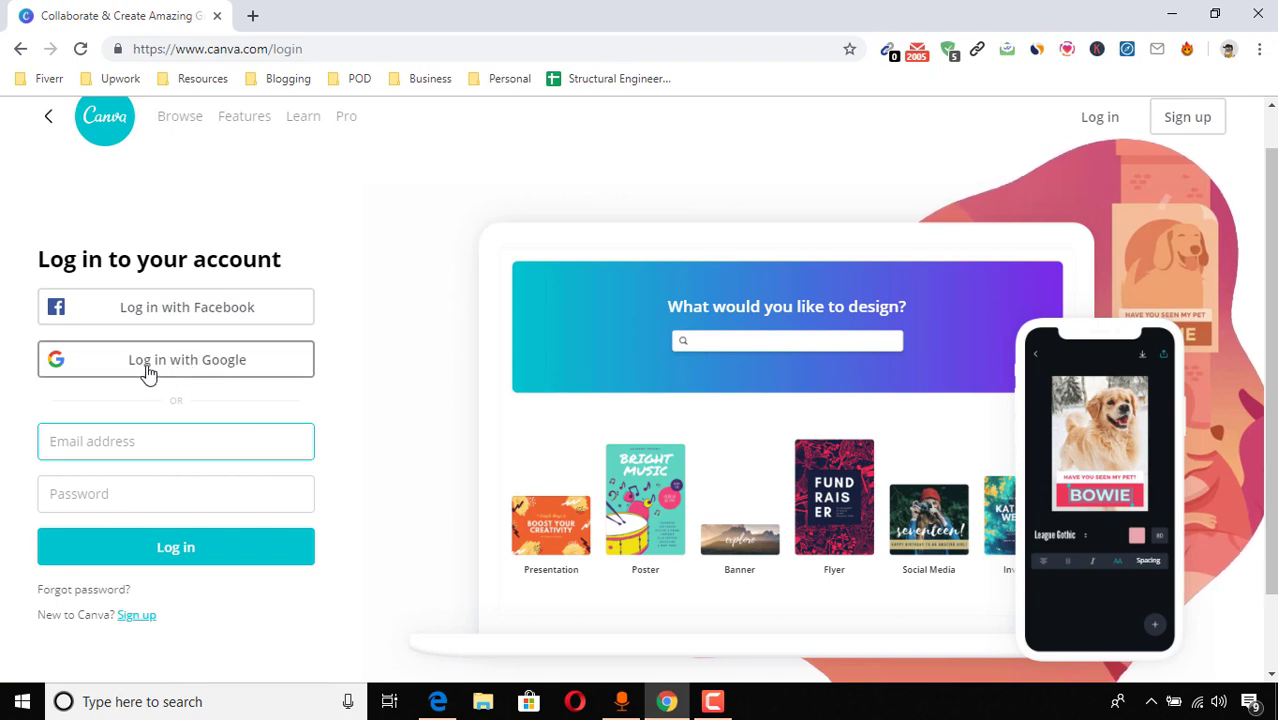
{"action": "left_click", "coordinate": [222, 374]}
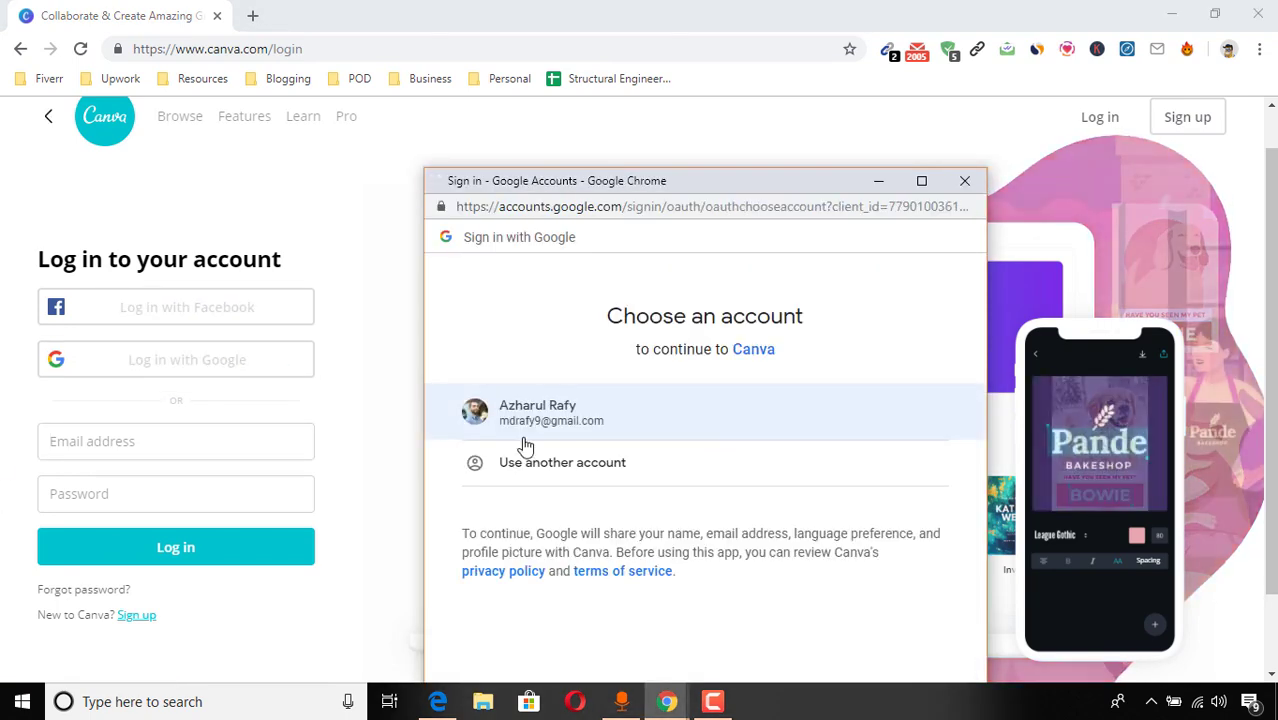
{"action": "left_click", "coordinate": [514, 430]}
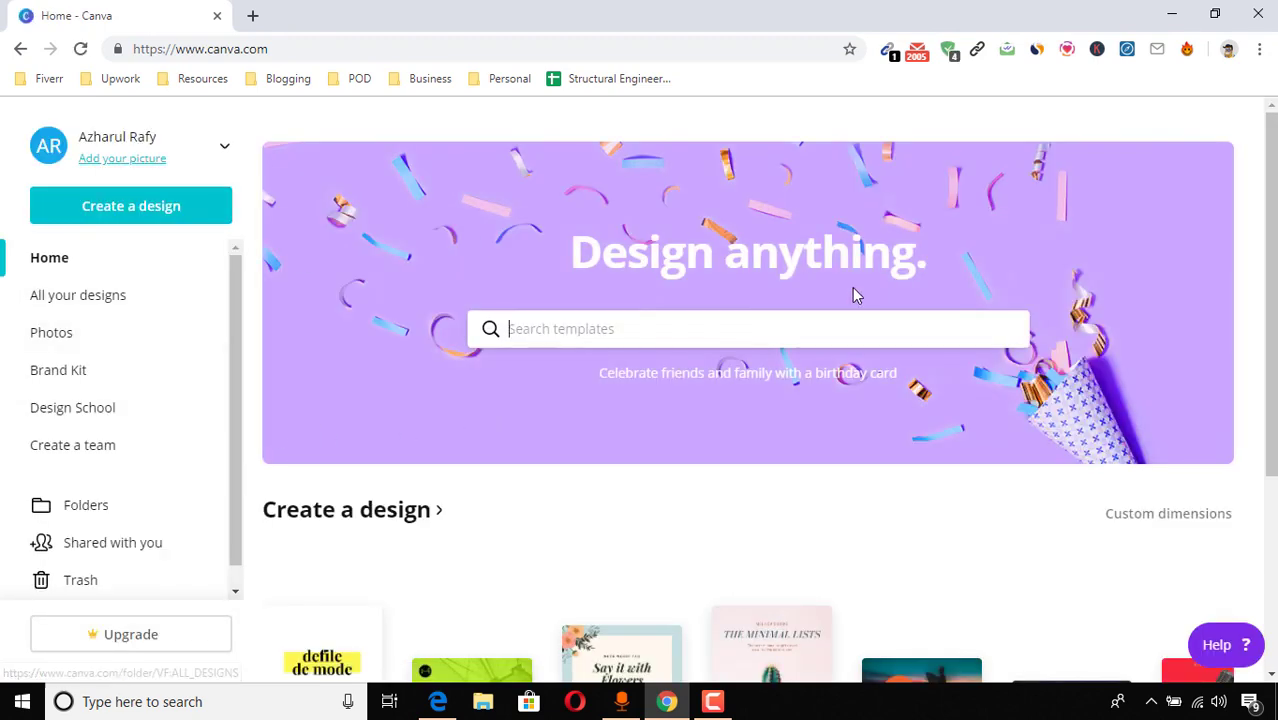
{"action": "scroll", "coordinate": [800, 350], "scroll_direction": "down", "scroll_amount": 3}
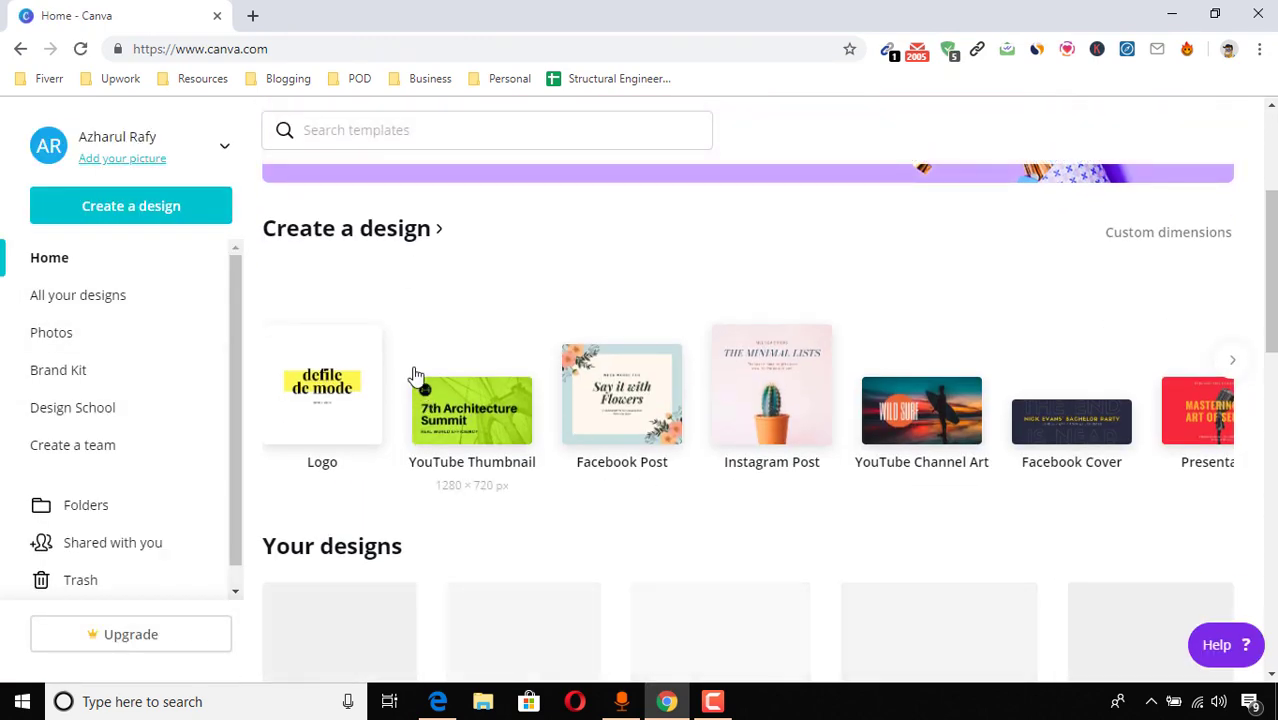
{"action": "left_click", "coordinate": [1233, 362]}
{"action": "scroll", "coordinate": [1250, 300], "scroll_direction": "down", "scroll_amount": 1}
{"action": "scroll", "coordinate": [713, 360], "scroll_direction": "down", "scroll_amount": 4}
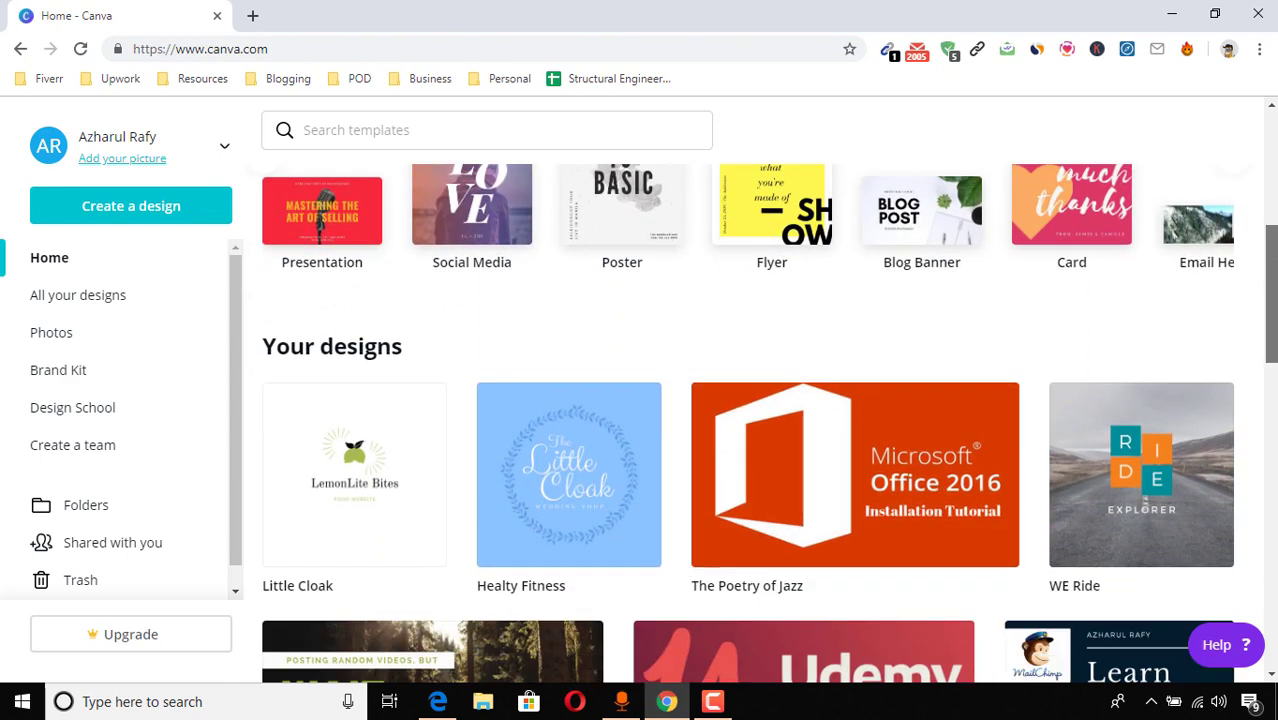
{"action": "scroll", "coordinate": [1170, 404], "scroll_direction": "down", "scroll_amount": 3}
{"action": "scroll", "coordinate": [1170, 404], "scroll_direction": "down", "scroll_amount": 9}
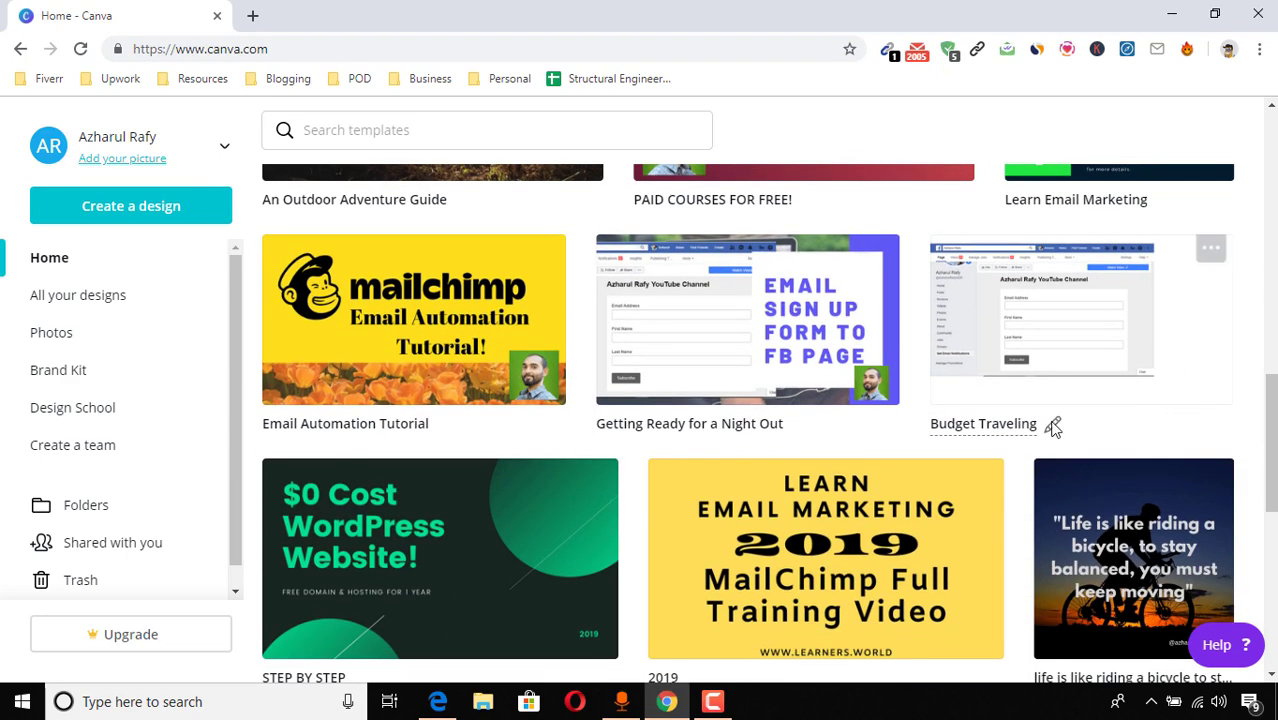
{"action": "scroll", "coordinate": [882, 449], "scroll_direction": "down", "scroll_amount": 3}
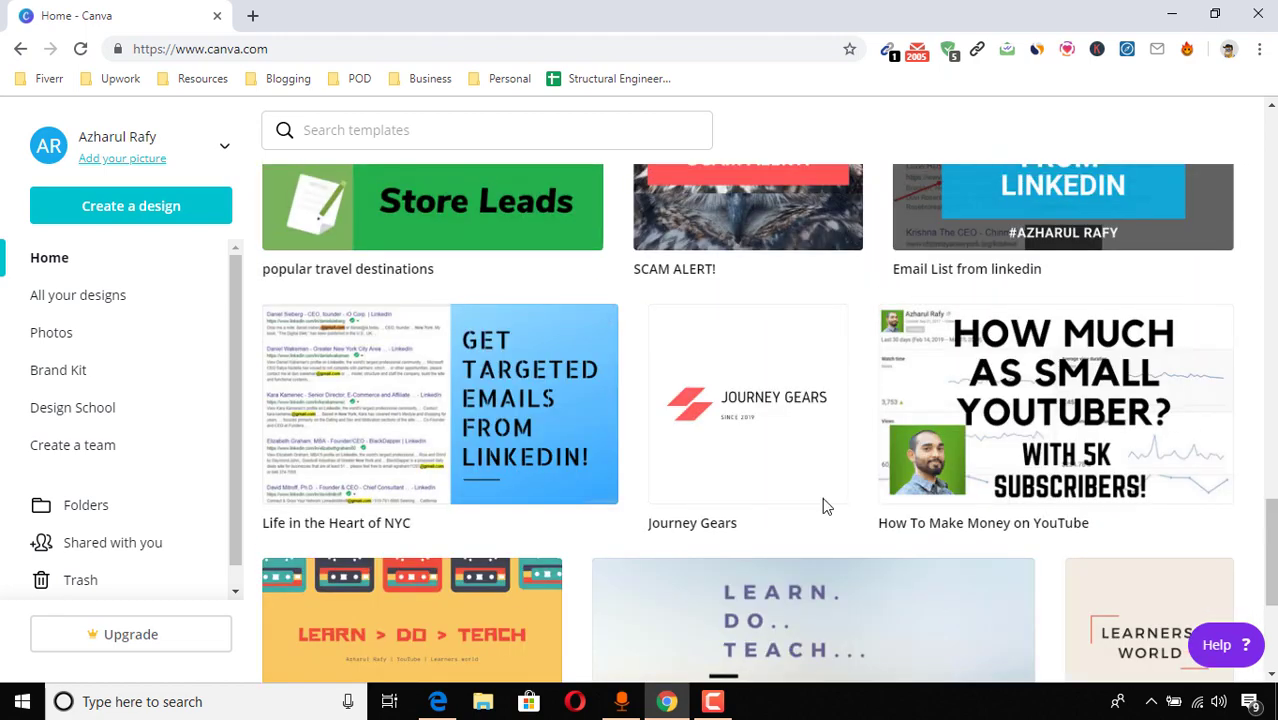
{"action": "scroll", "coordinate": [776, 499], "scroll_direction": "down", "scroll_amount": 2}
{"action": "scroll", "coordinate": [748, 424], "scroll_direction": "down", "scroll_amount": 1}
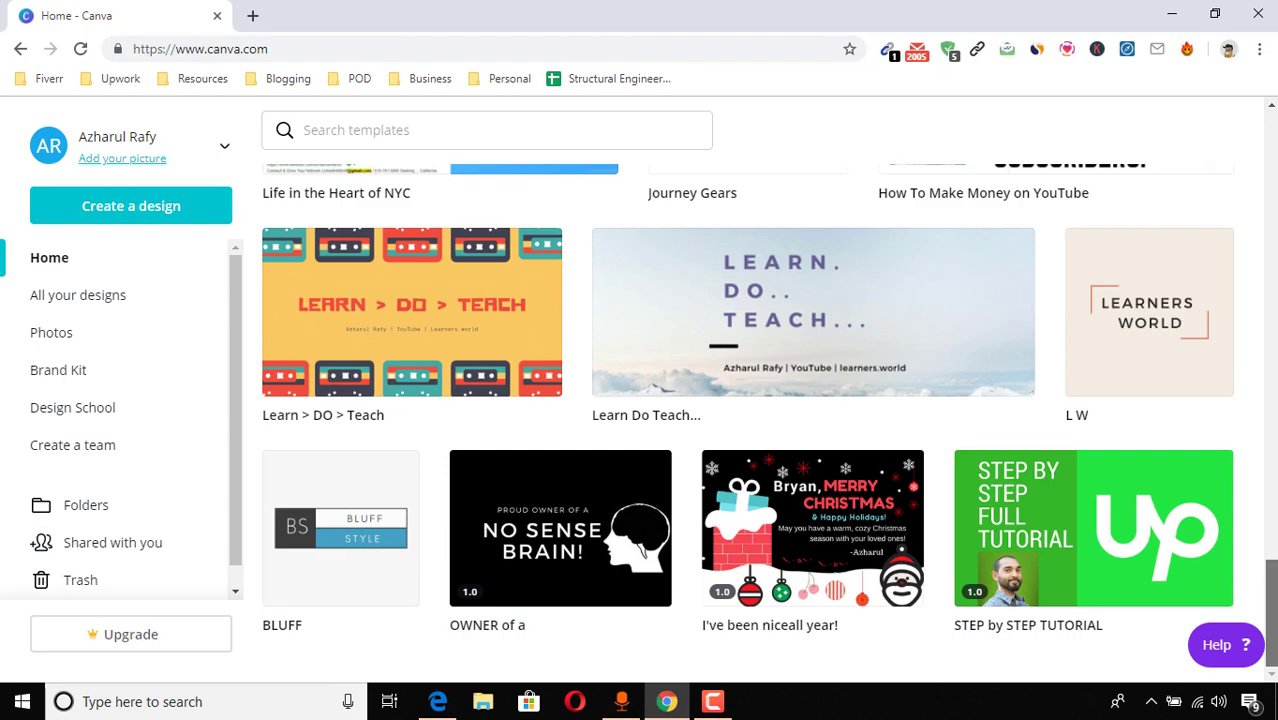
{"action": "scroll", "coordinate": [640, 475], "scroll_direction": "up", "scroll_amount": 15}
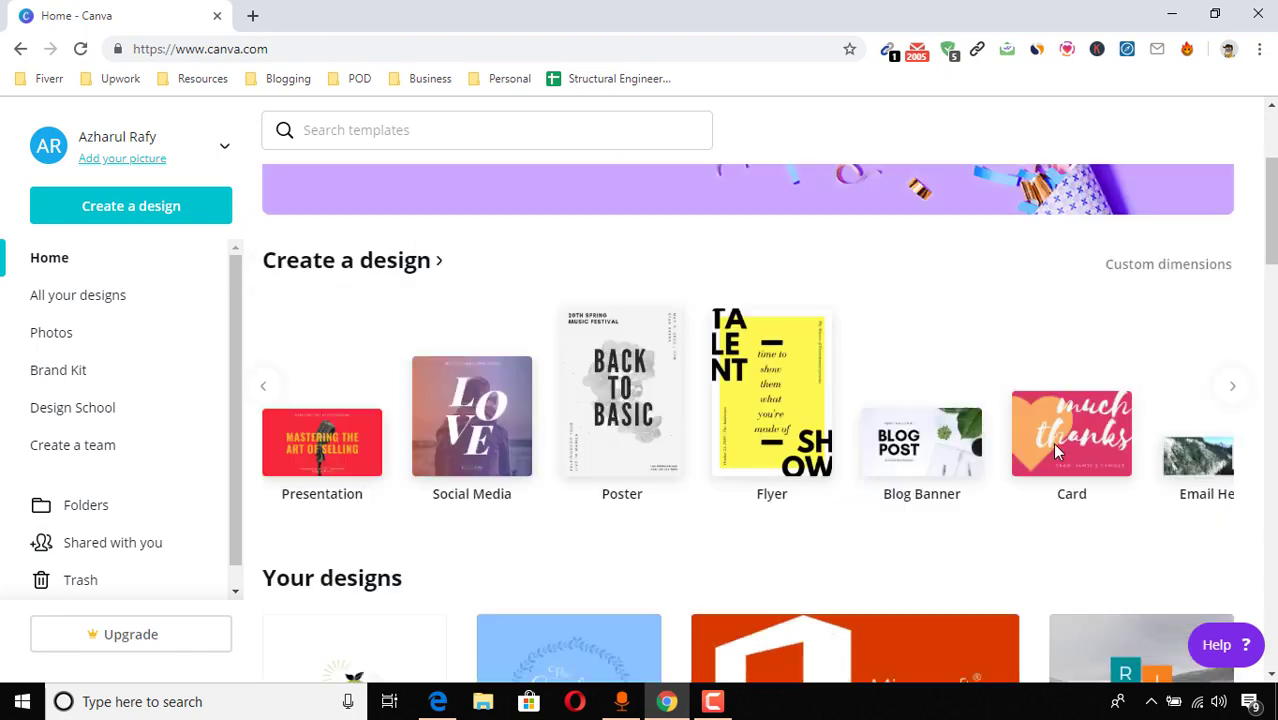
{"action": "scroll", "coordinate": [1059, 452], "scroll_direction": "up", "scroll_amount": 1}
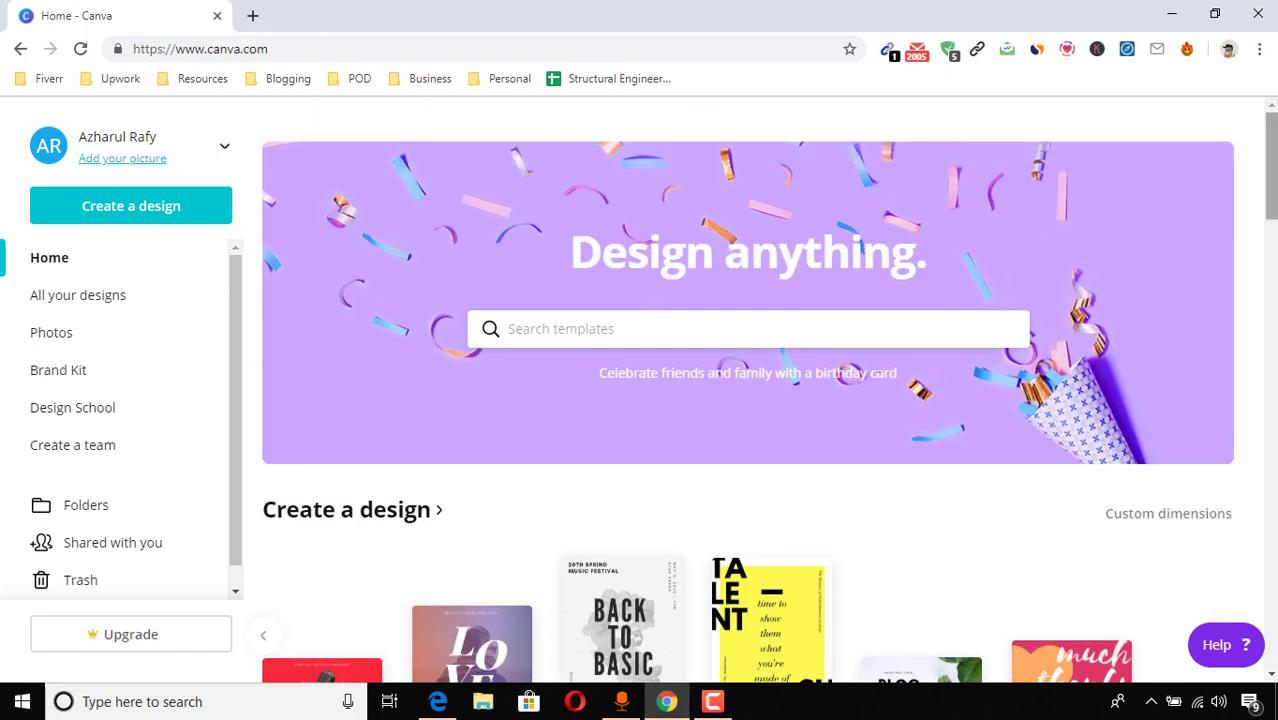
{"action": "scroll", "coordinate": [1170, 523], "scroll_direction": "down", "scroll_amount": 3}
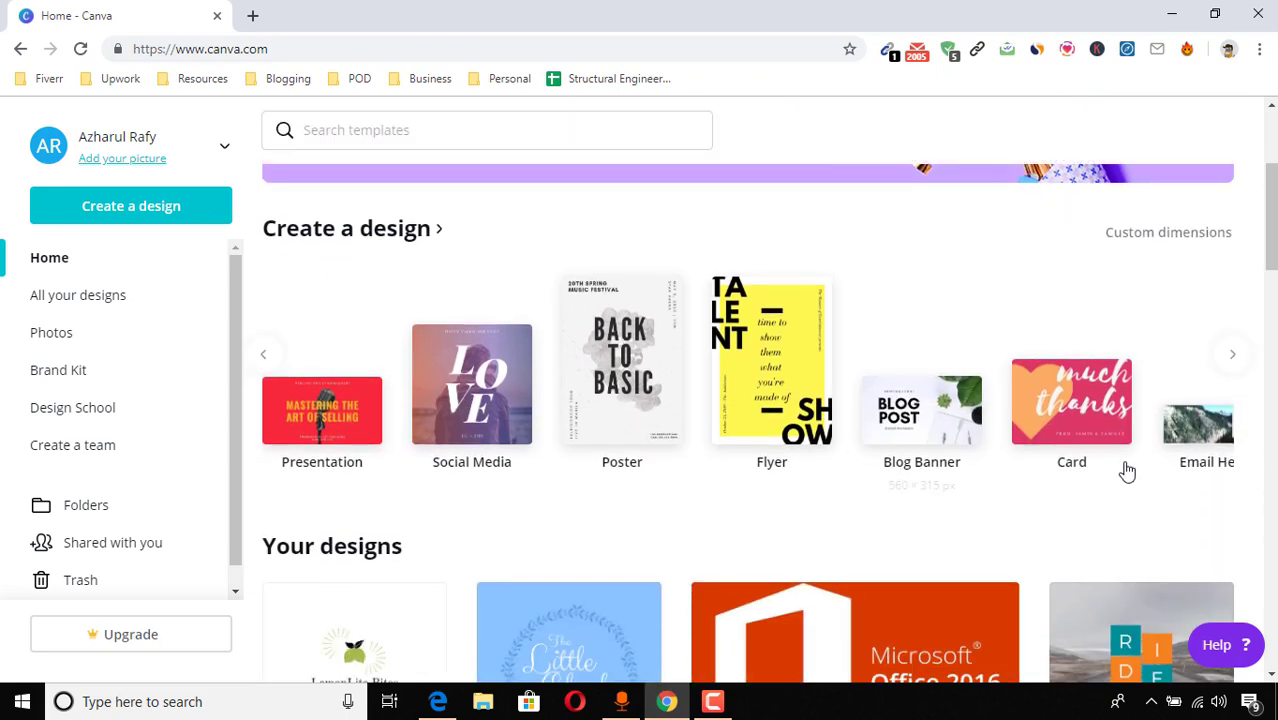
{"action": "left_click", "coordinate": [267, 359]}
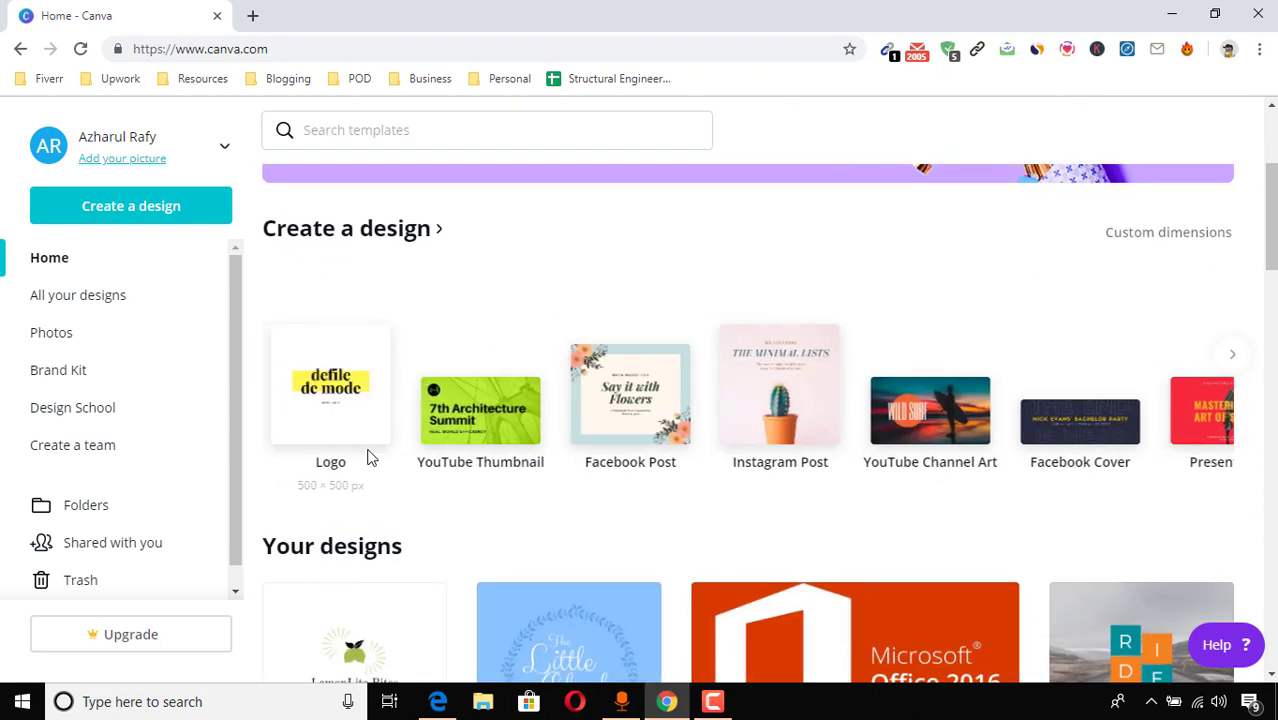
{"action": "scroll", "coordinate": [371, 456], "scroll_direction": "up", "scroll_amount": 2}
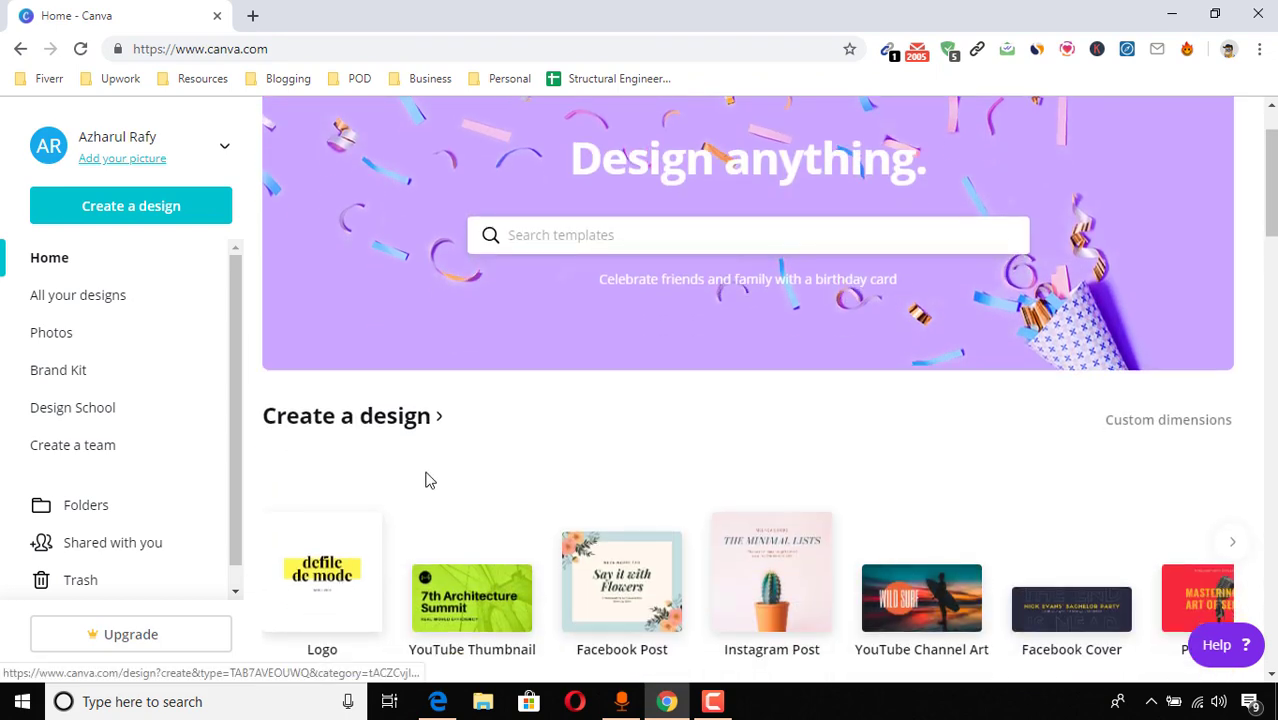
{"action": "scroll", "coordinate": [320, 555], "scroll_direction": "down", "scroll_amount": 1}
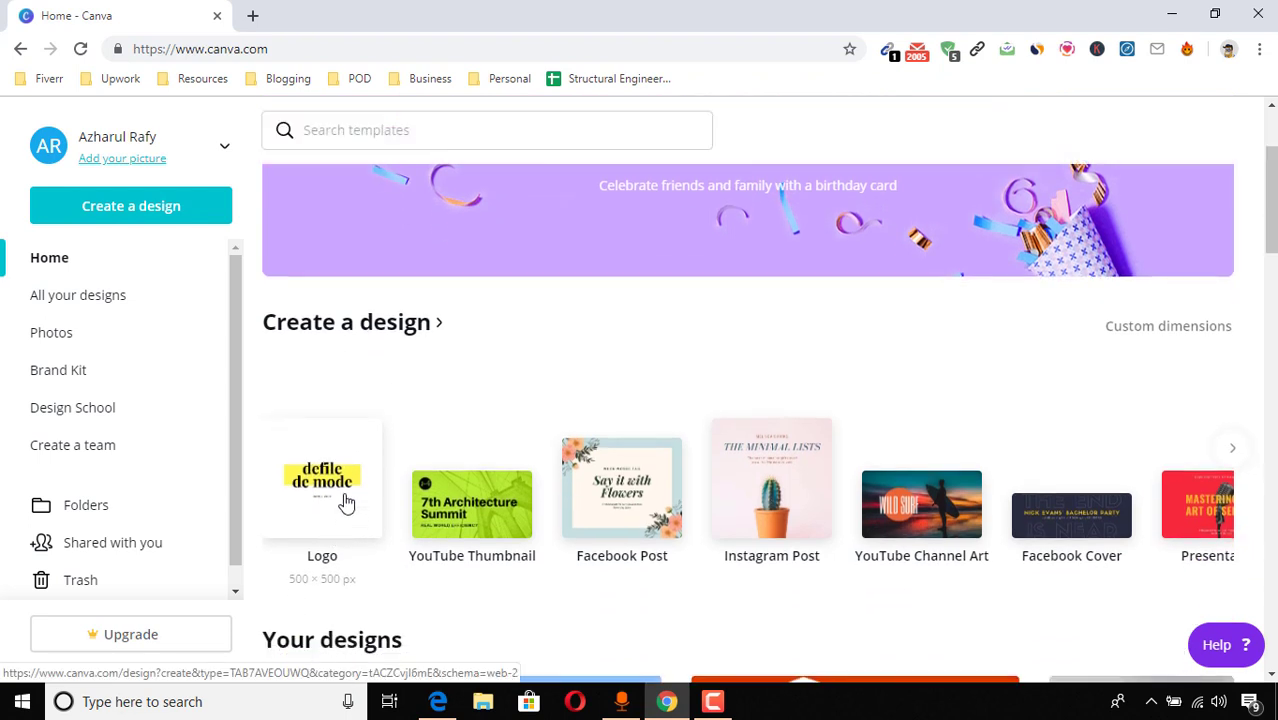
{"action": "scroll", "coordinate": [551, 417], "scroll_direction": "up", "scroll_amount": 2}
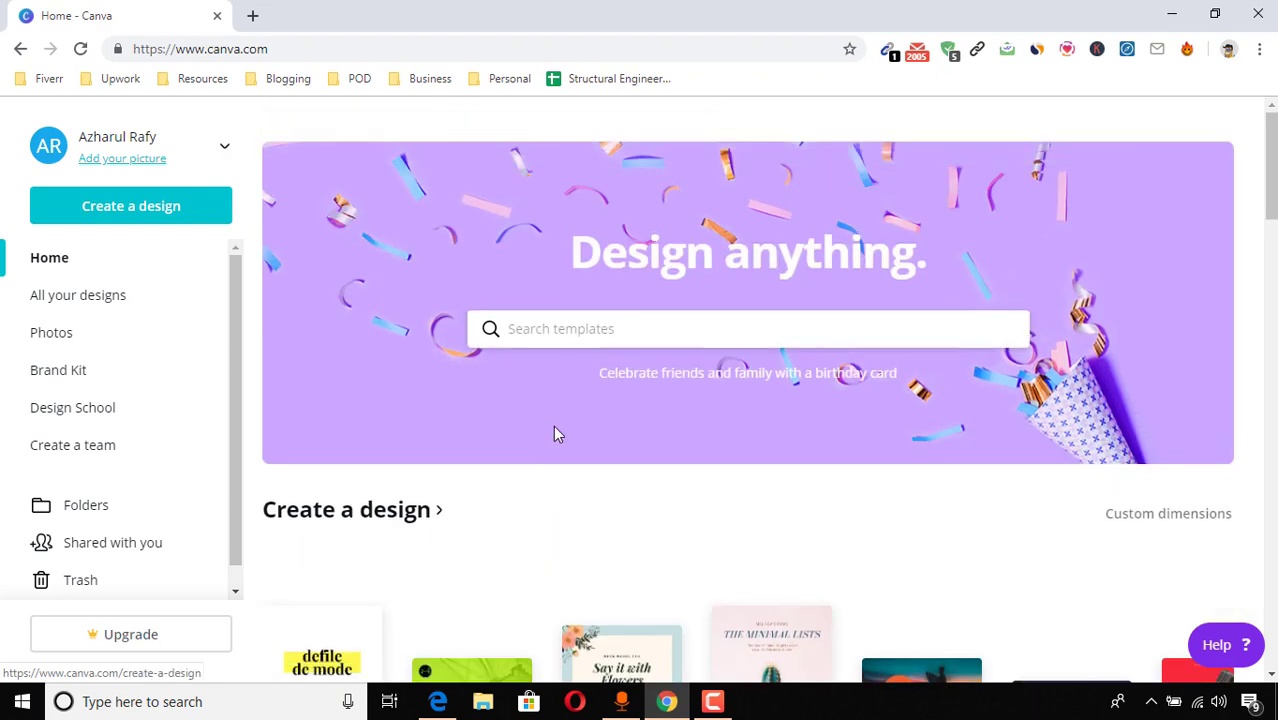
- Search templates for 'logo' and browse the categories down to Computer Logo
{"action": "left_click", "coordinate": [582, 326]}
{"action": "type", "text": "logo"}
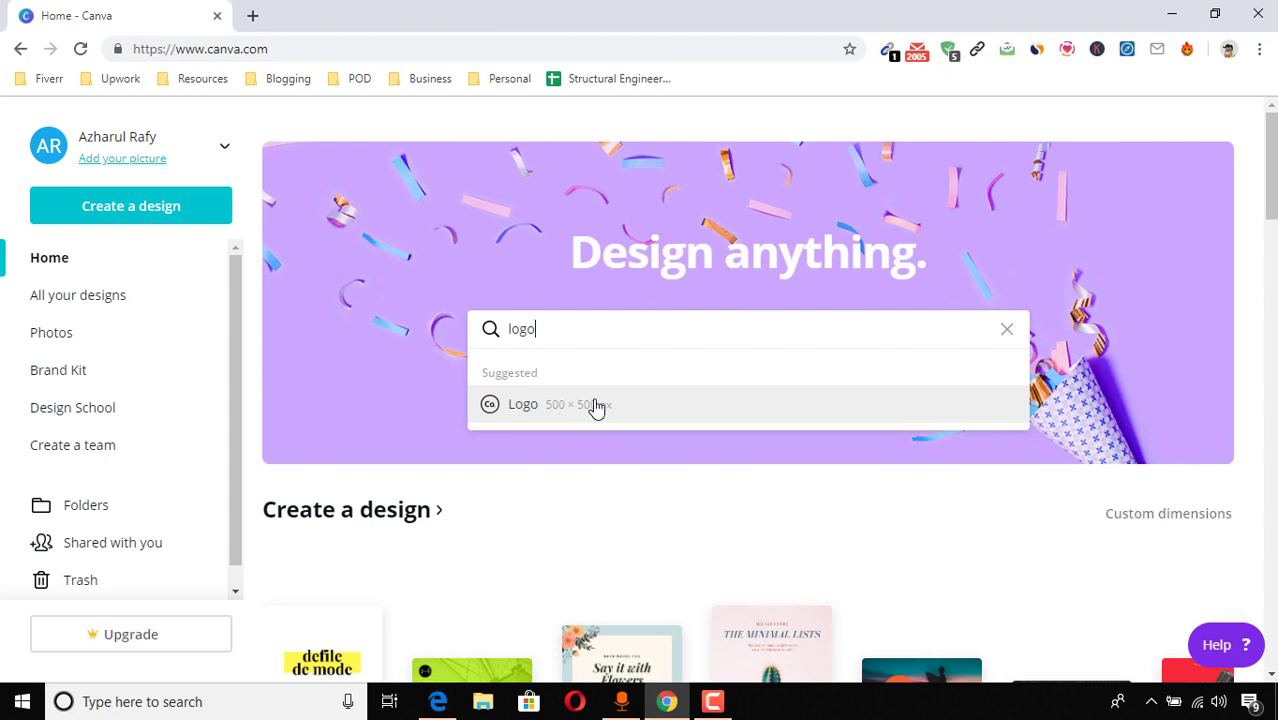
{"action": "scroll", "coordinate": [496, 436], "scroll_direction": "down", "scroll_amount": 2}
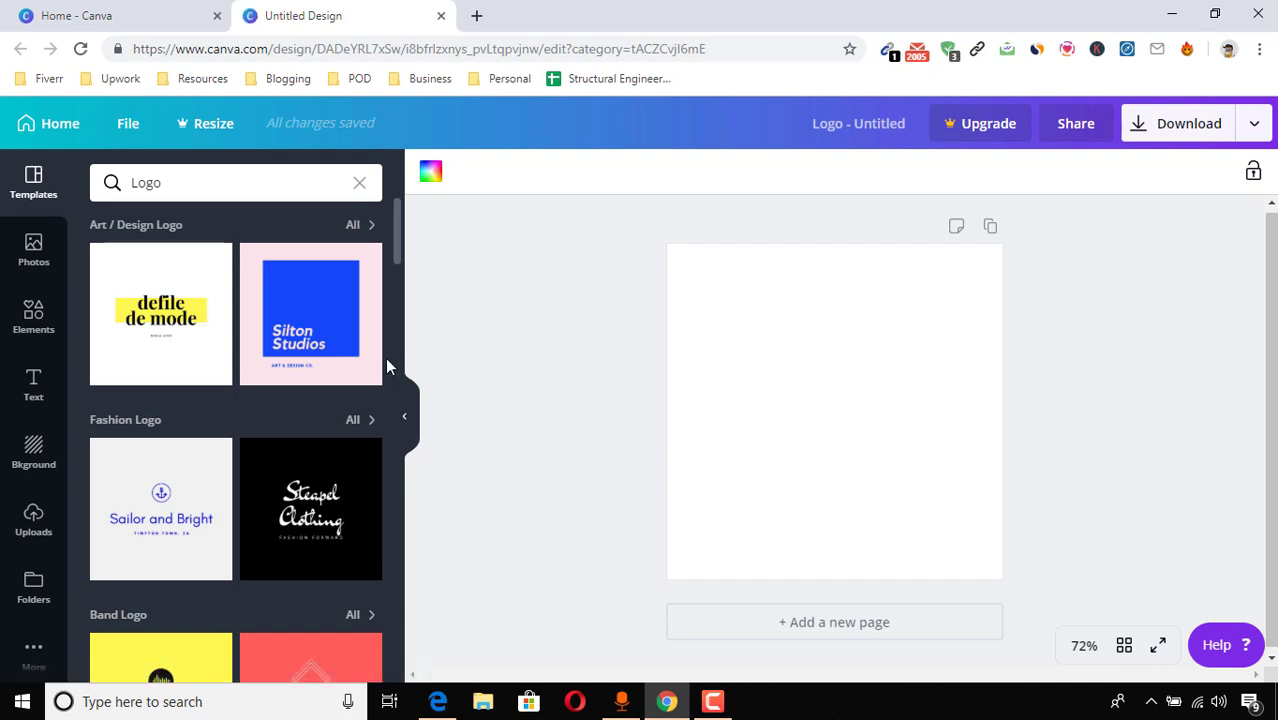
{"action": "scroll", "coordinate": [398, 262], "scroll_direction": "down", "scroll_amount": 2}
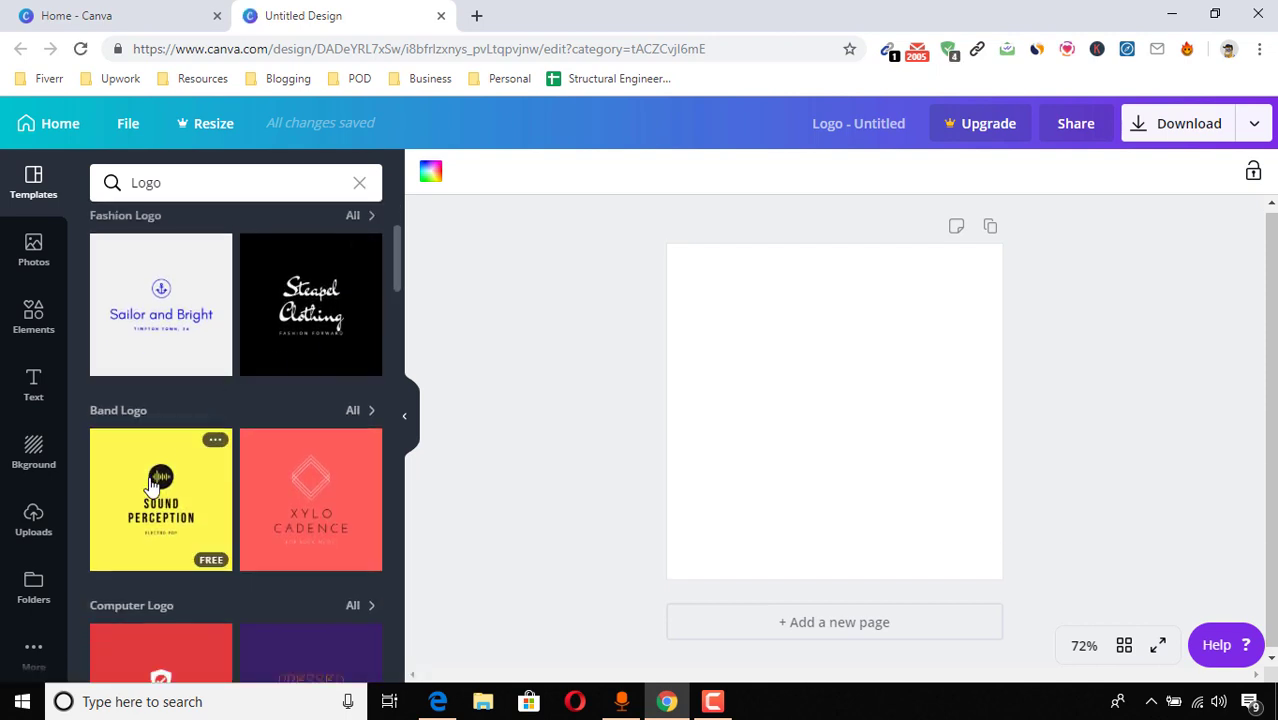
{"action": "scroll", "coordinate": [170, 465], "scroll_direction": "down", "scroll_amount": 3}
{"action": "scroll", "coordinate": [178, 420], "scroll_direction": "up", "scroll_amount": 1}
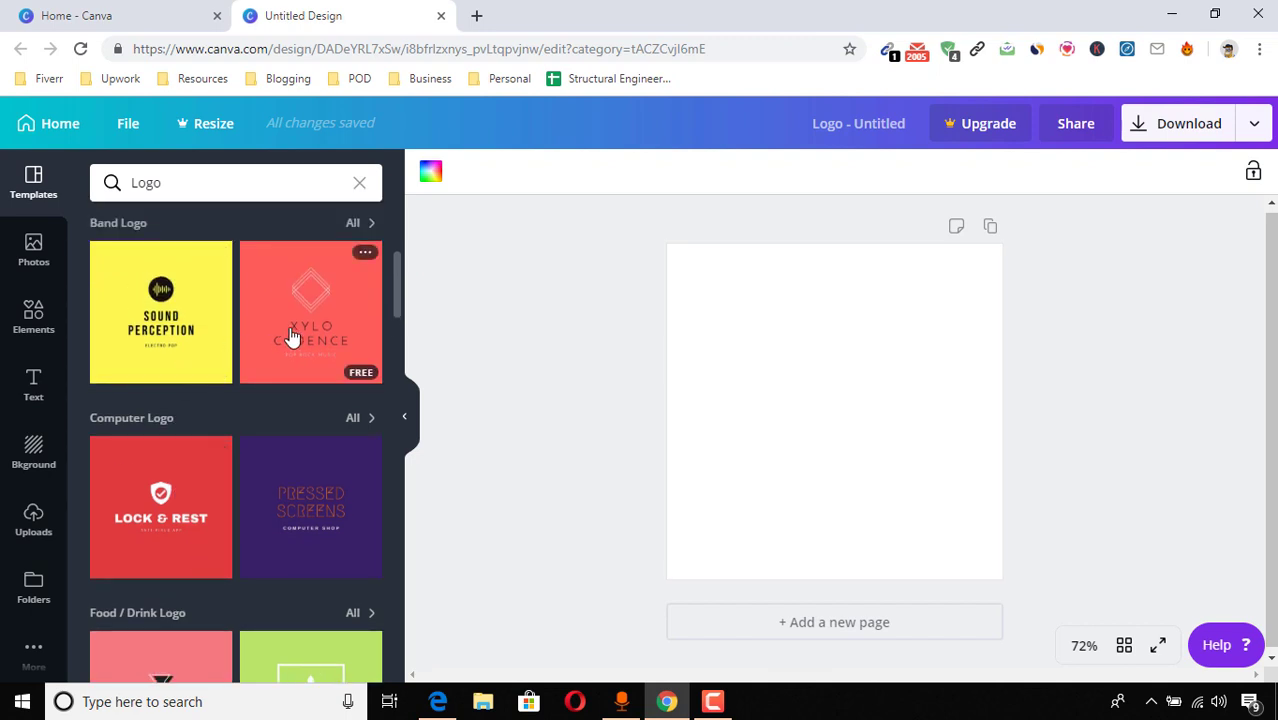
{"action": "scroll", "coordinate": [251, 499], "scroll_direction": "down", "scroll_amount": 2}
{"action": "scroll", "coordinate": [208, 491], "scroll_direction": "down", "scroll_amount": 2}
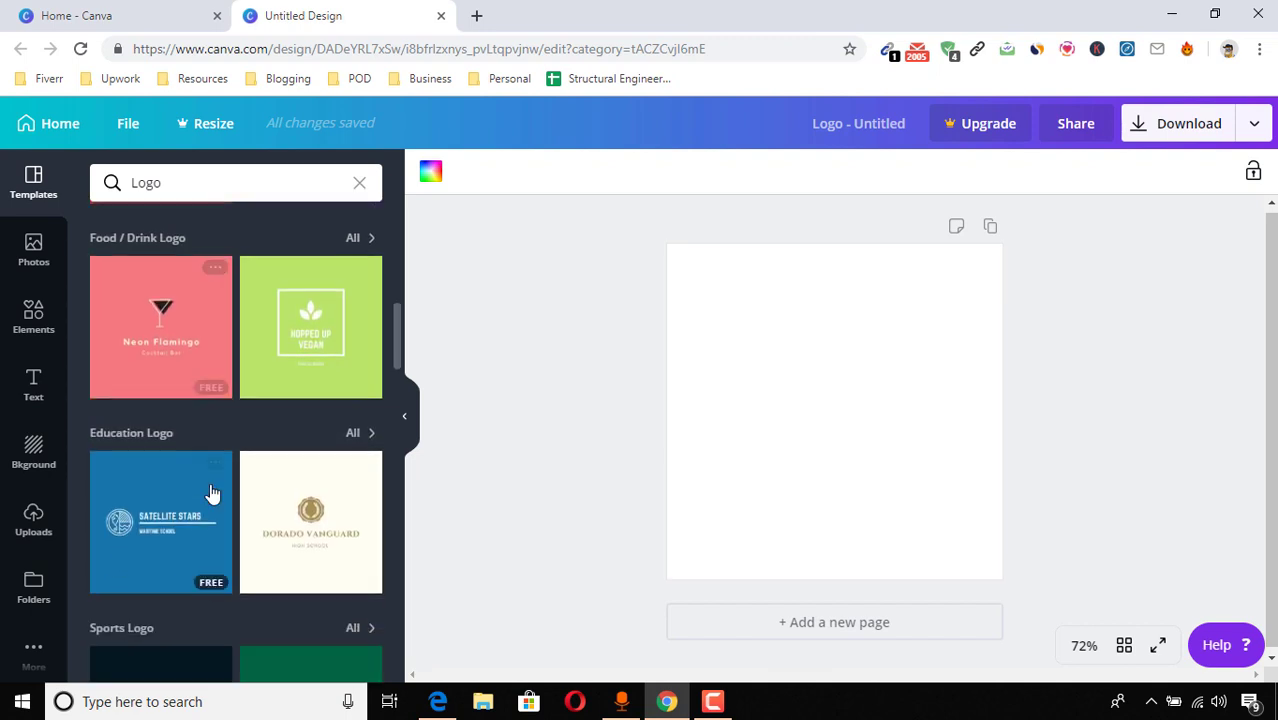
{"action": "scroll", "coordinate": [274, 456], "scroll_direction": "down", "scroll_amount": 3}
{"action": "scroll", "coordinate": [278, 537], "scroll_direction": "down", "scroll_amount": 5}
{"action": "scroll", "coordinate": [278, 564], "scroll_direction": "down", "scroll_amount": 2}
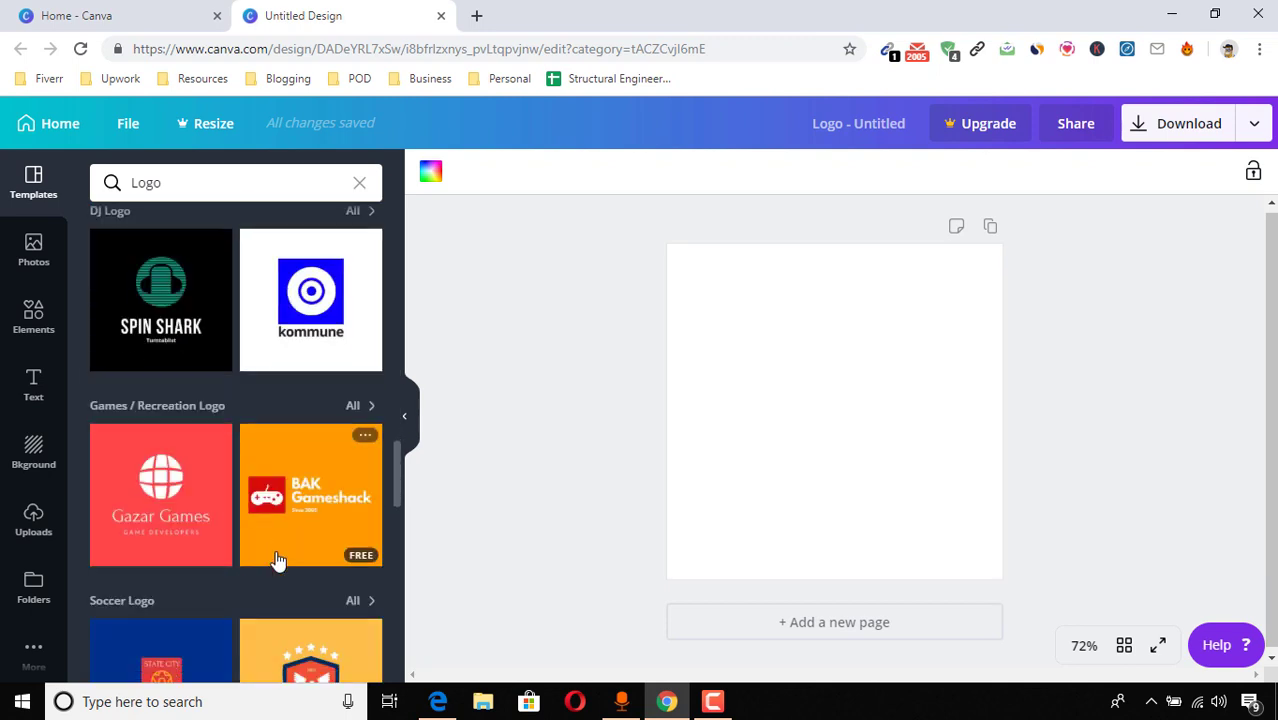
{"action": "scroll", "coordinate": [278, 563], "scroll_direction": "up", "scroll_amount": 3}
{"action": "scroll", "coordinate": [278, 563], "scroll_direction": "up", "scroll_amount": 10}
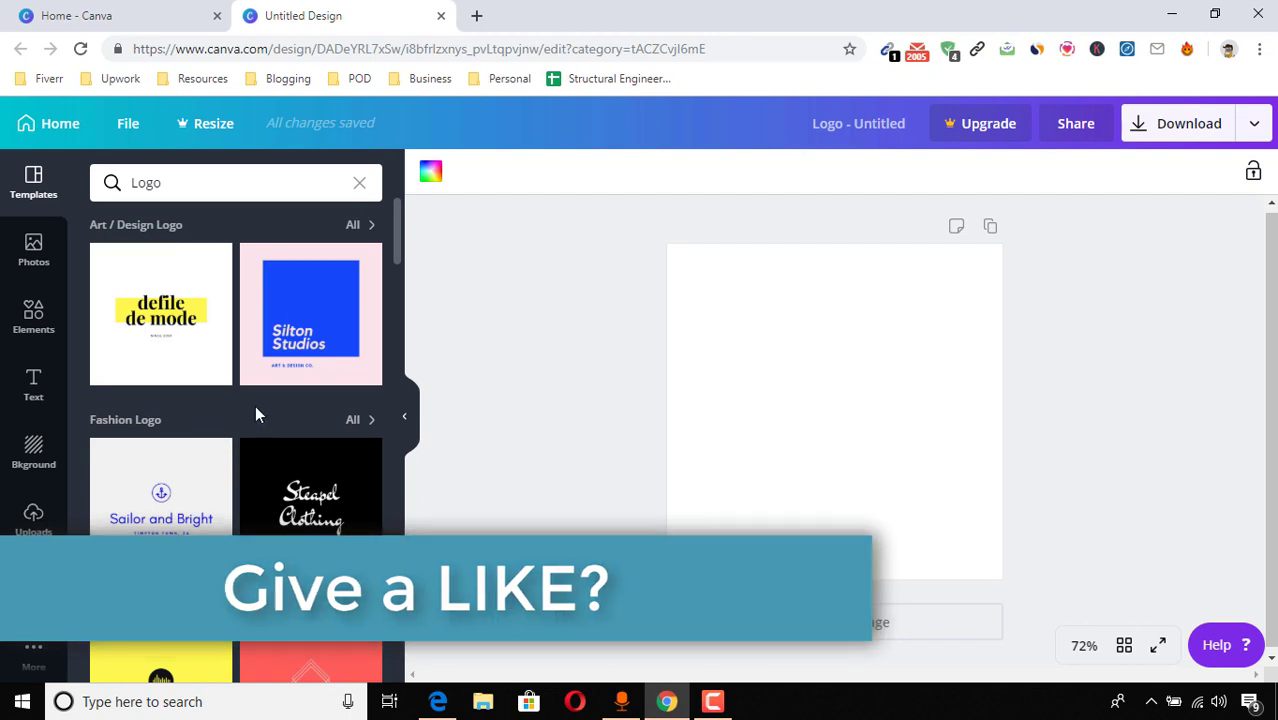
{"action": "scroll", "coordinate": [255, 405], "scroll_direction": "down", "scroll_amount": 4}
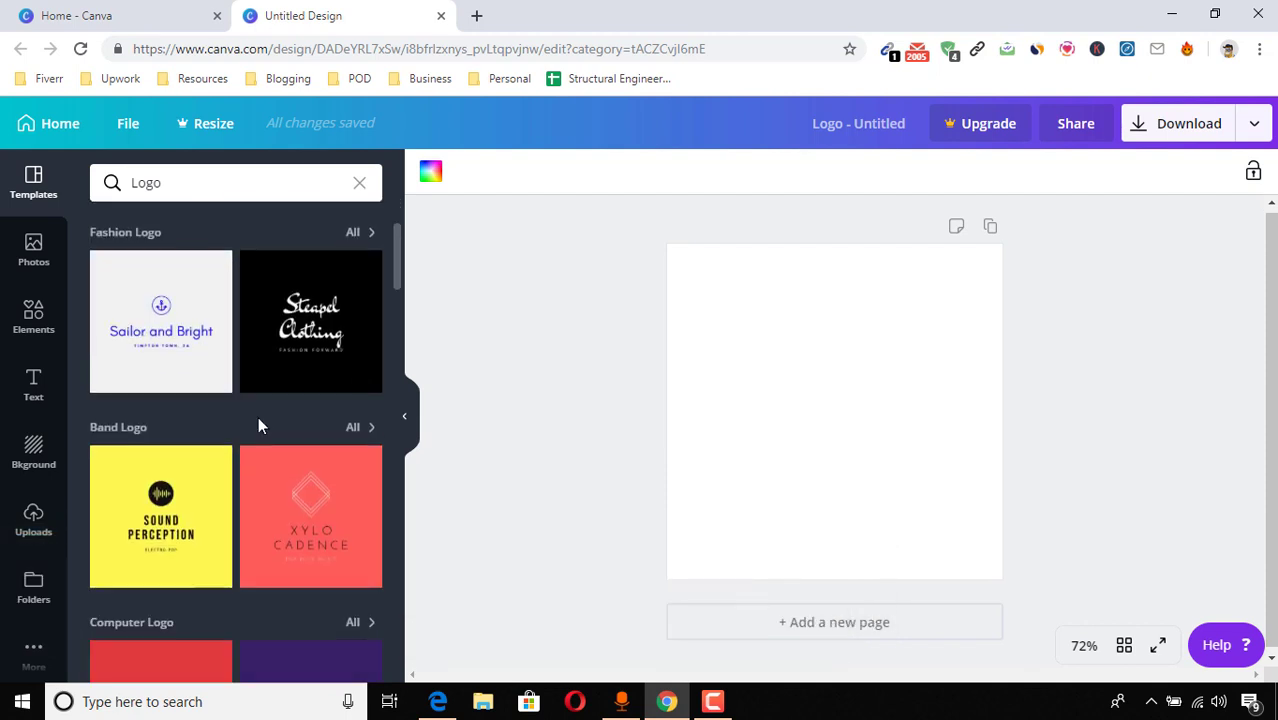
{"action": "scroll", "coordinate": [200, 470], "scroll_direction": "down", "scroll_amount": 3}
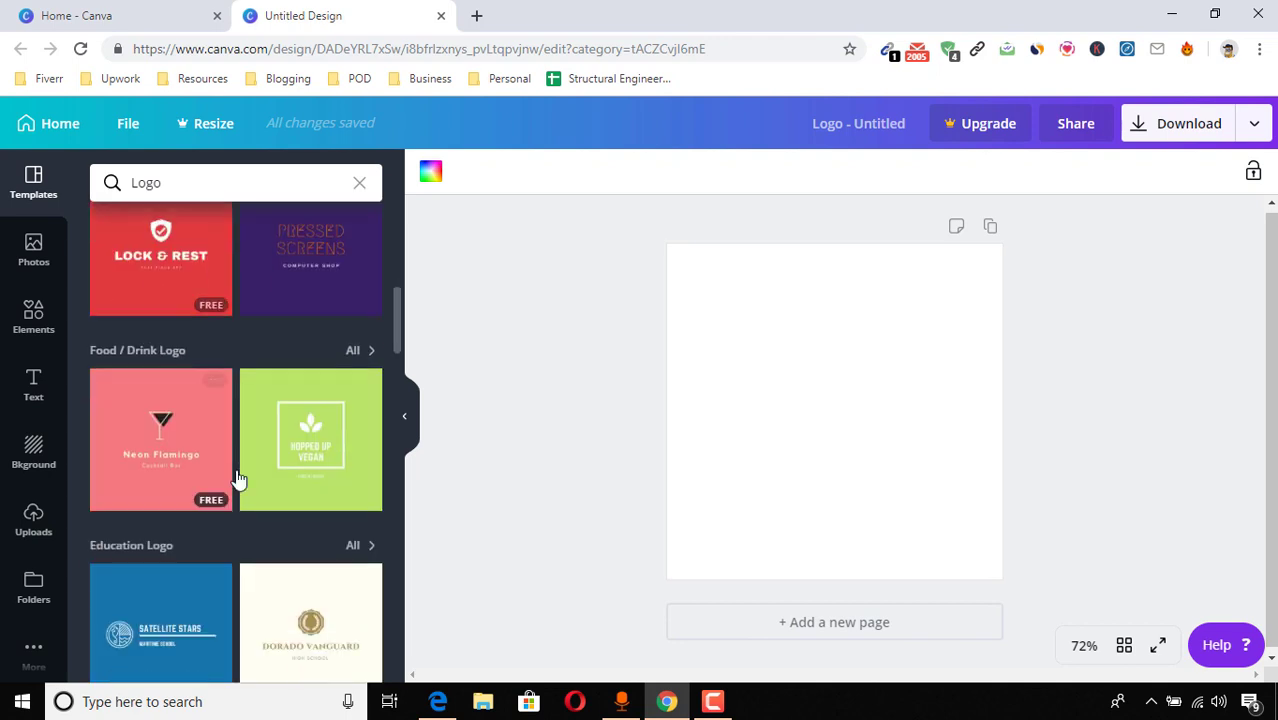
{"action": "scroll", "coordinate": [208, 422], "scroll_direction": "up", "scroll_amount": 2}
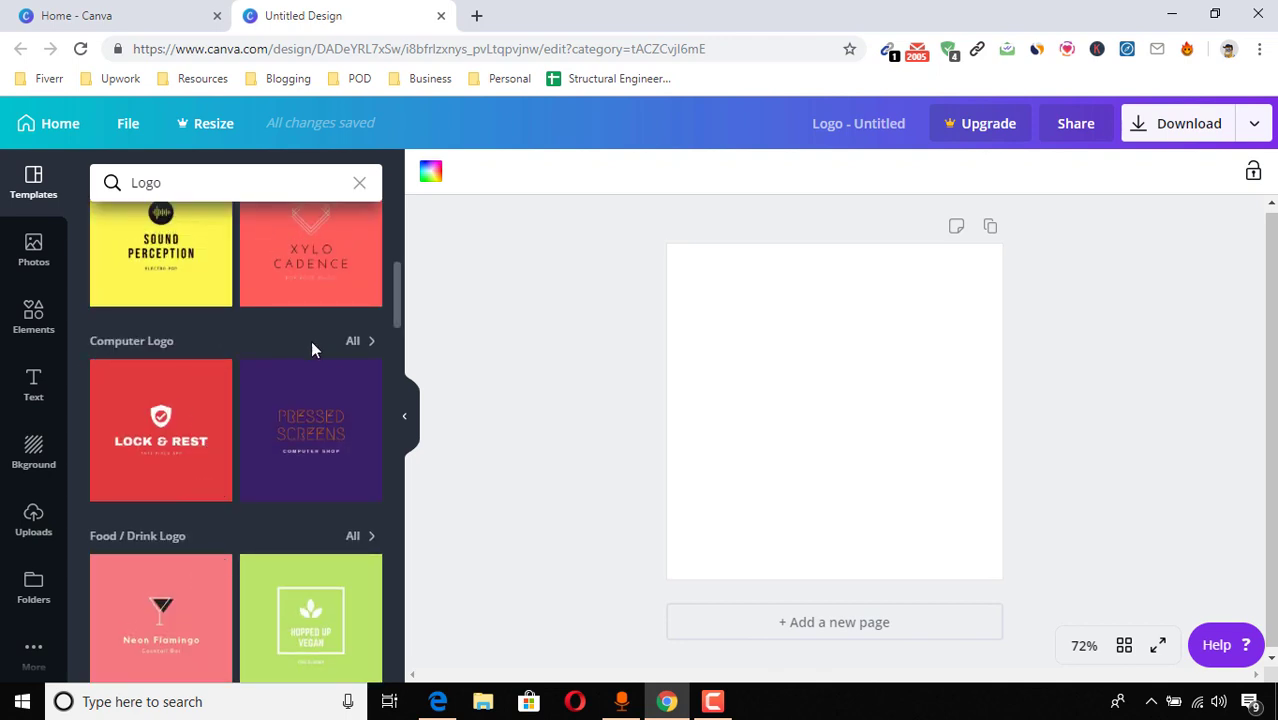
- Show all Computer Logo templates and scroll through results like Lock & Rest, techbox and EngineX
{"action": "left_click", "coordinate": [352, 343]}
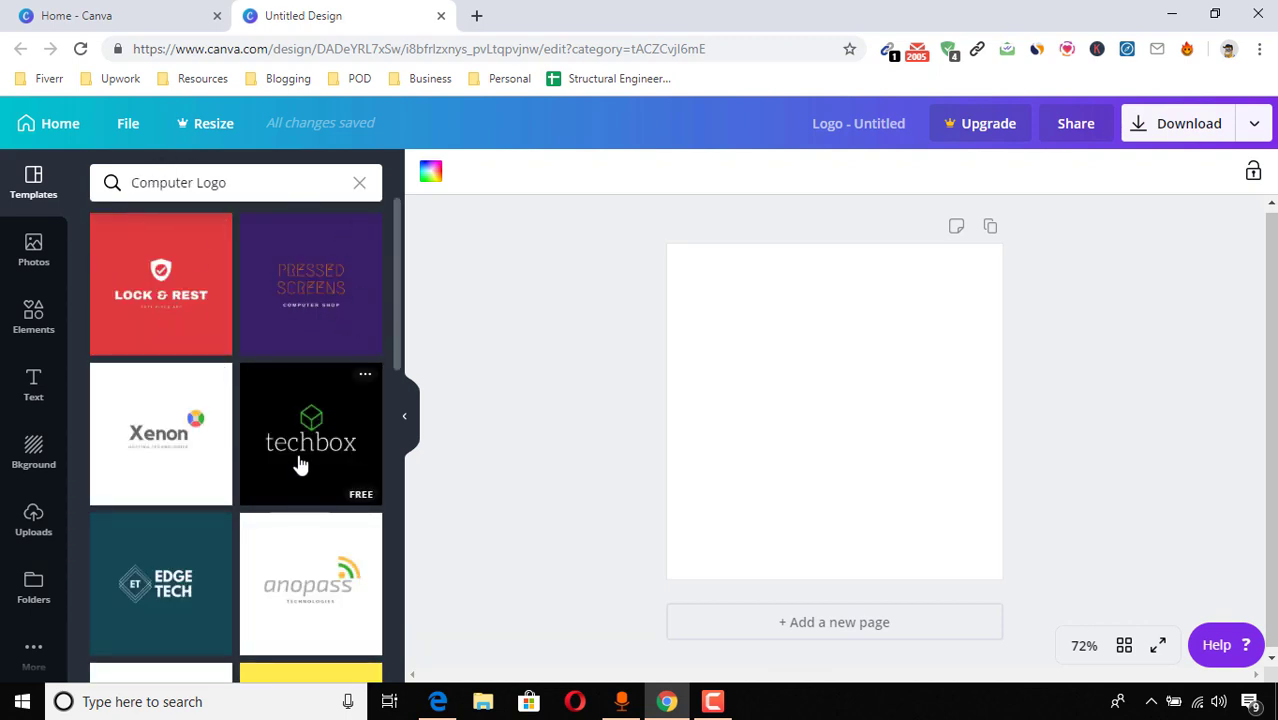
{"action": "scroll", "coordinate": [228, 514], "scroll_direction": "down", "scroll_amount": 4}
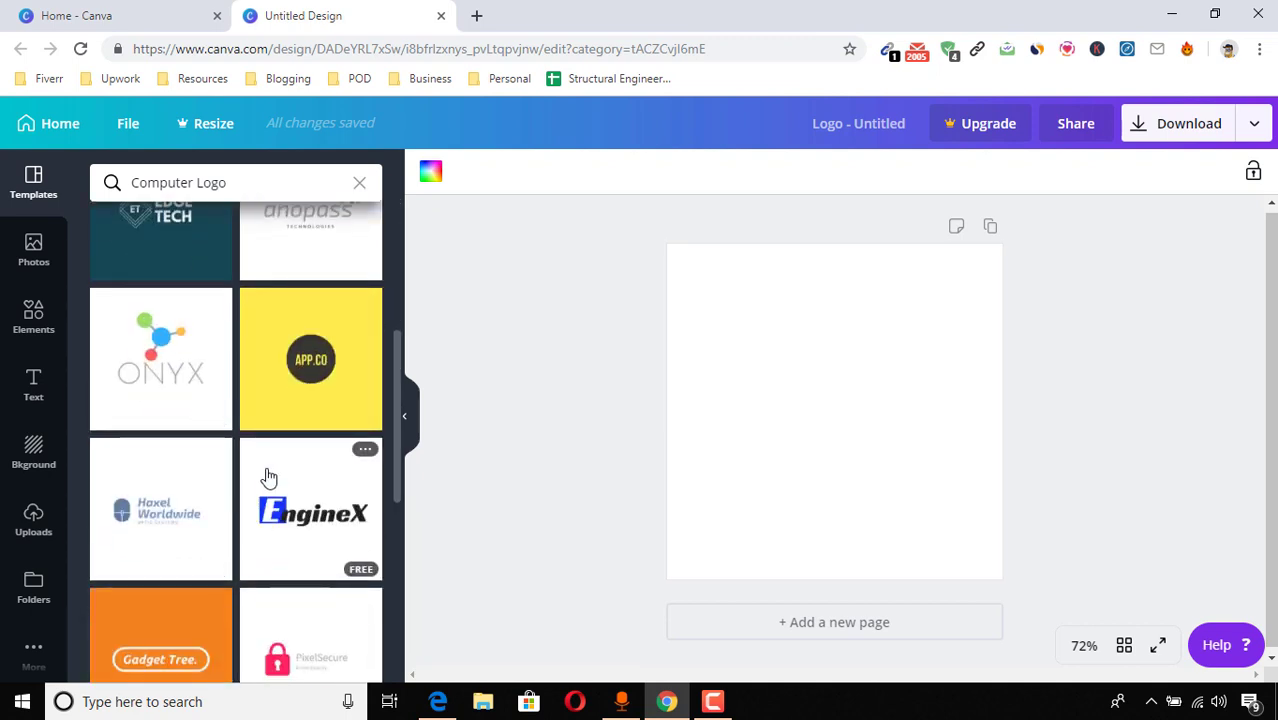
{"action": "scroll", "coordinate": [288, 514], "scroll_direction": "down", "scroll_amount": 5}
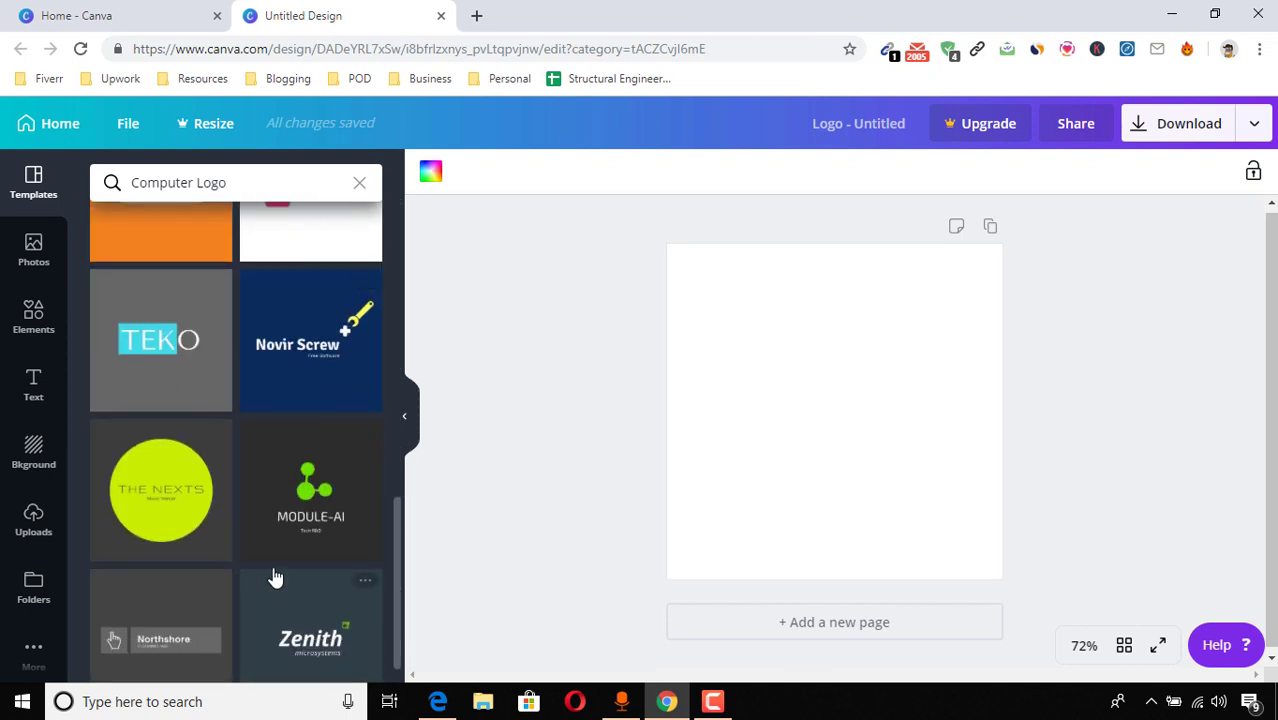
- Apply the MODULE-AI template and retype its heading as 'PURE TECH'
{"action": "scroll", "coordinate": [304, 488], "scroll_direction": "down", "scroll_amount": 1}
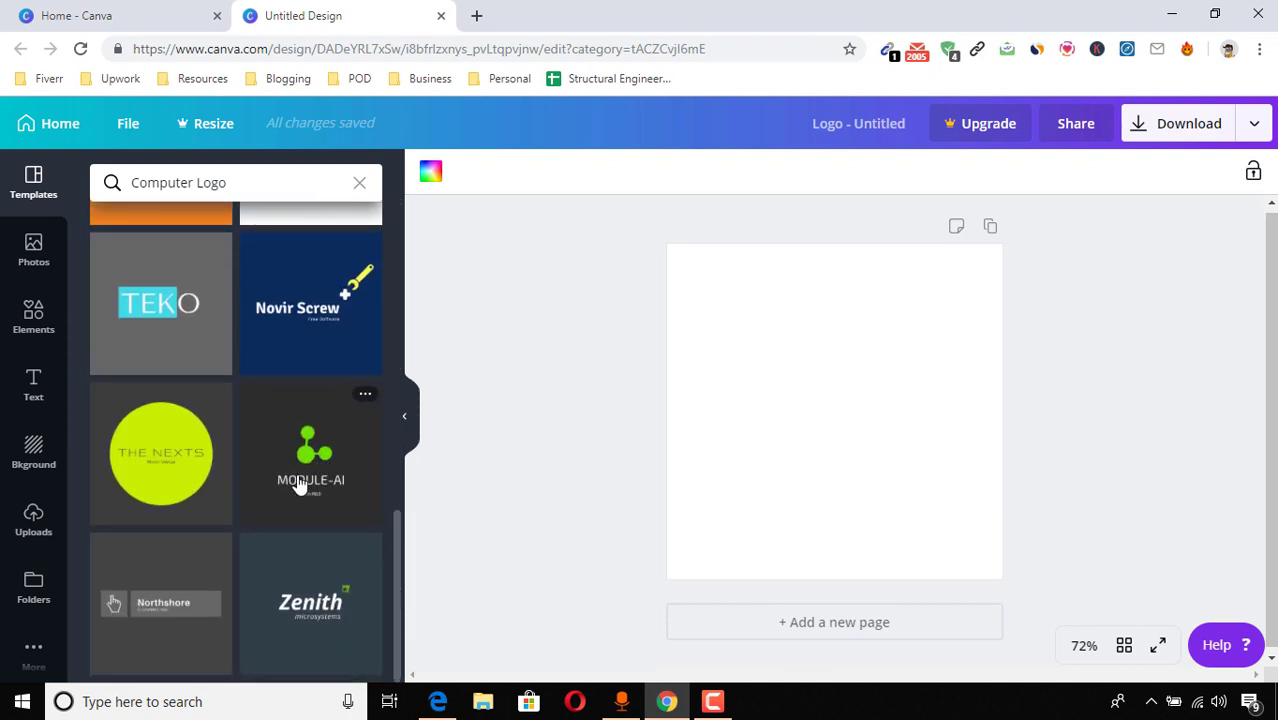
{"action": "left_click", "coordinate": [314, 470]}
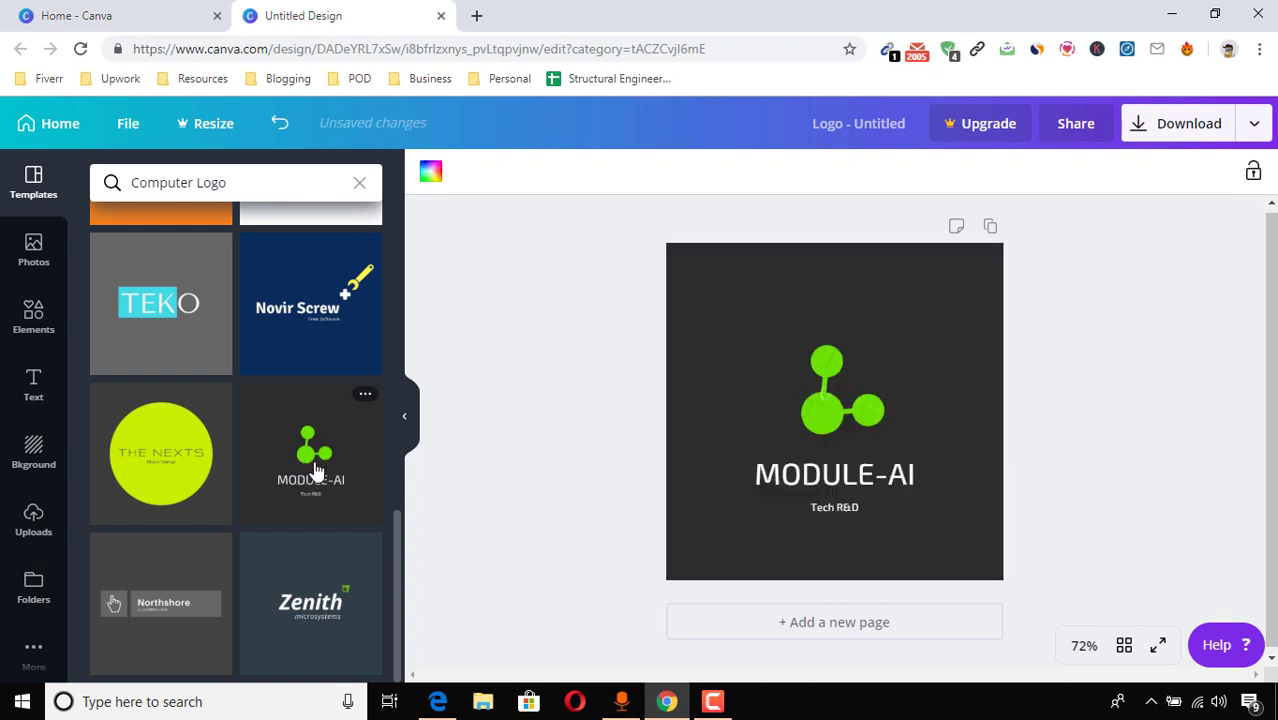
{"action": "left_click", "coordinate": [808, 485]}
{"action": "double_click", "coordinate": [834, 477]}
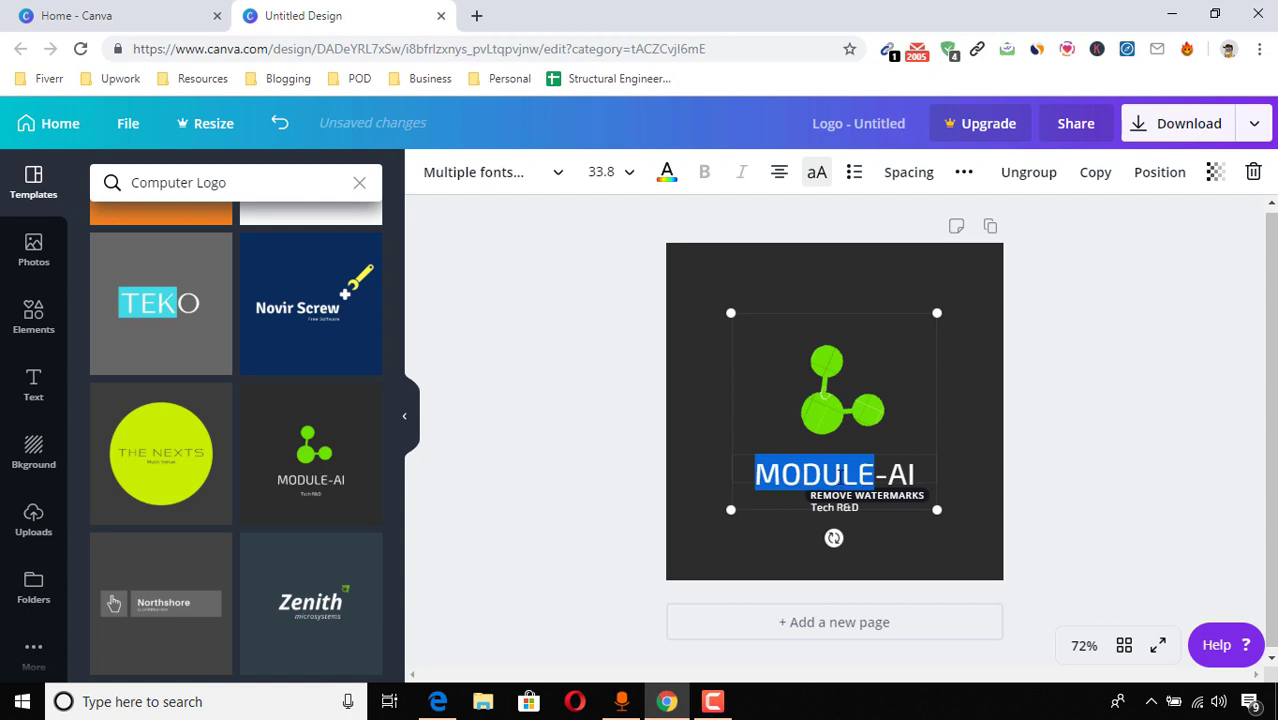
{"action": "left_click_drag", "start_coordinate": [853, 476], "coordinate": [899, 474]}
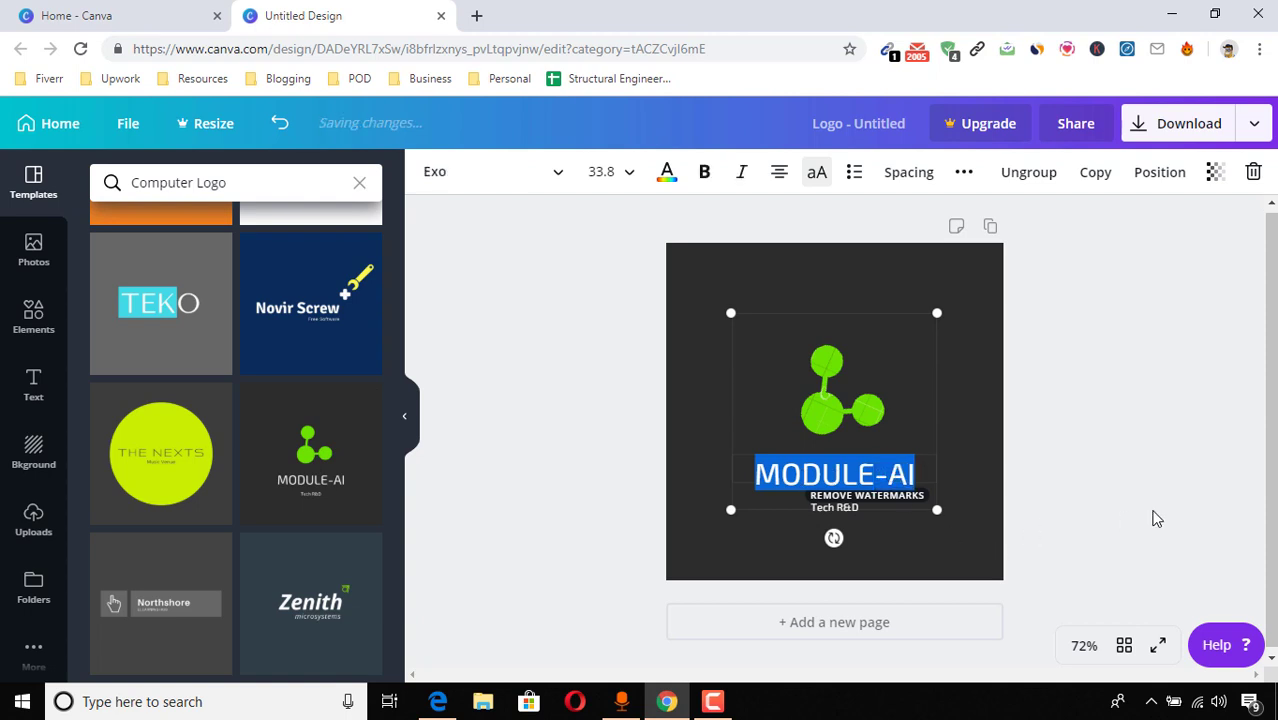
{"action": "type", "text": "PU"}
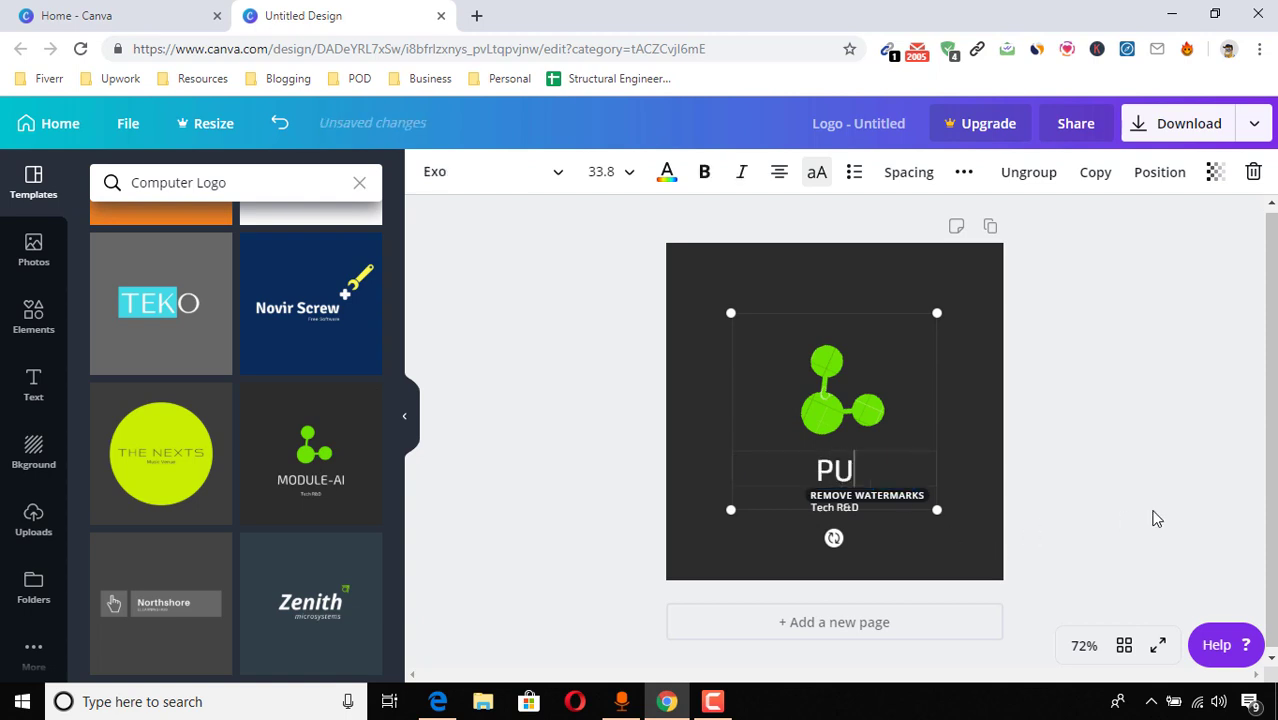
{"action": "type", "text": "RE TECH"}
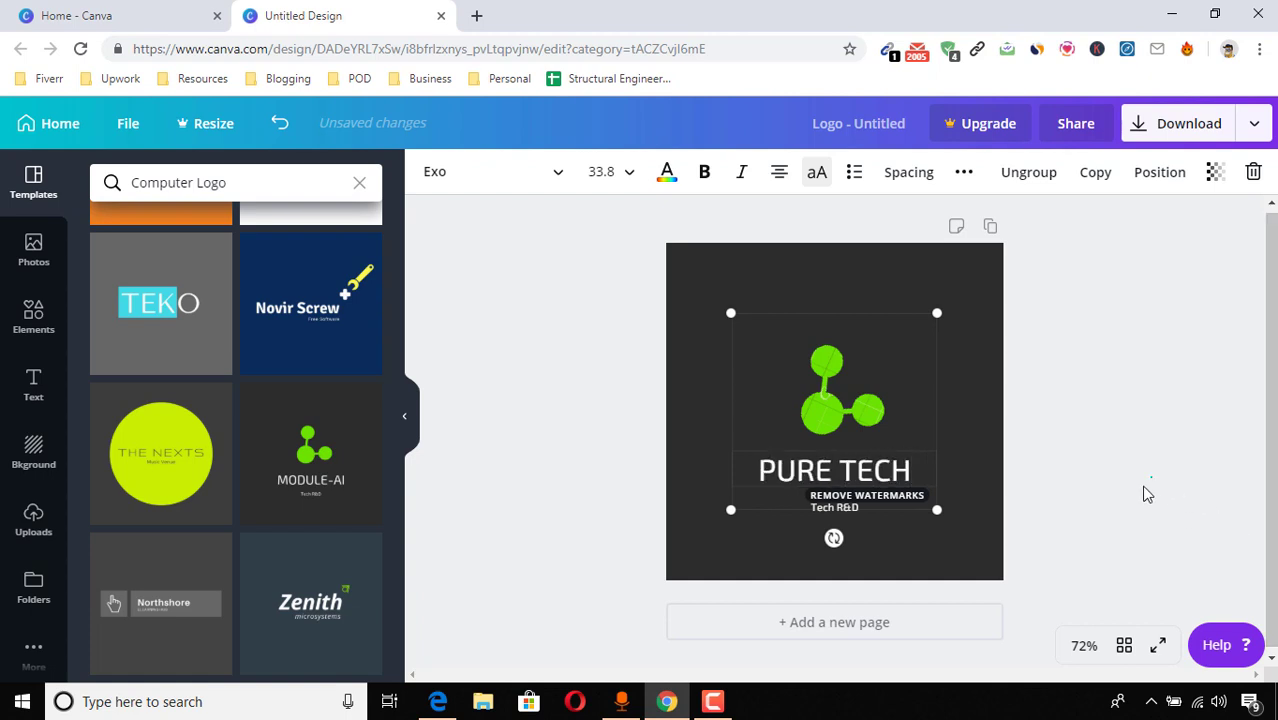
{"action": "left_click", "coordinate": [827, 520]}
{"action": "left_click", "coordinate": [821, 507]}
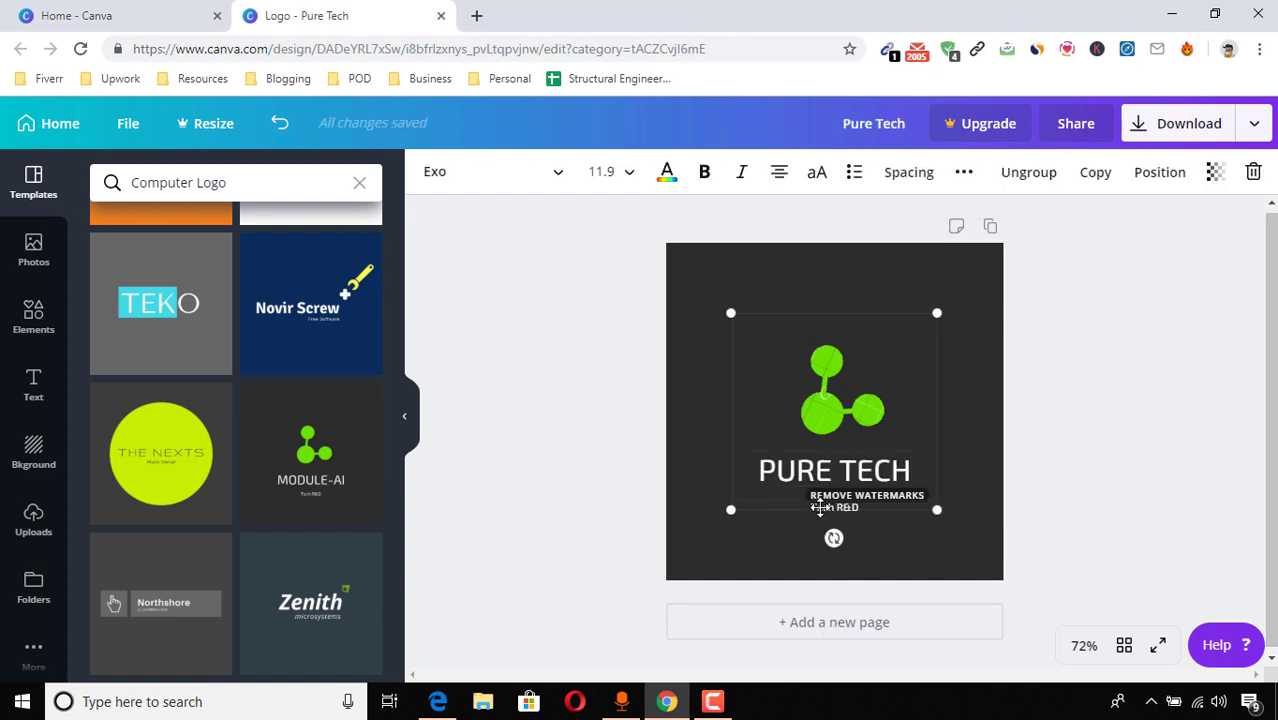
{"action": "left_click", "coordinate": [1037, 528]}
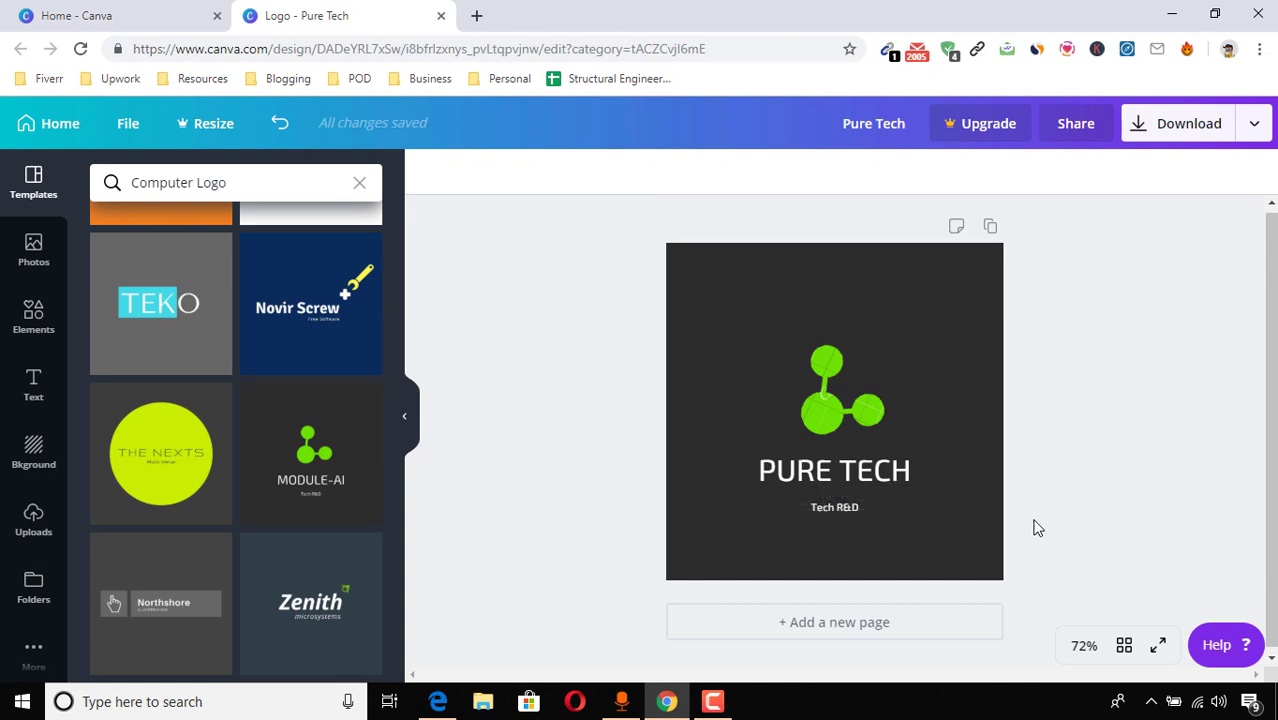
- Replace the 'Tech R&D' tagline with 'Learn with me'
{"action": "left_click", "coordinate": [849, 512]}
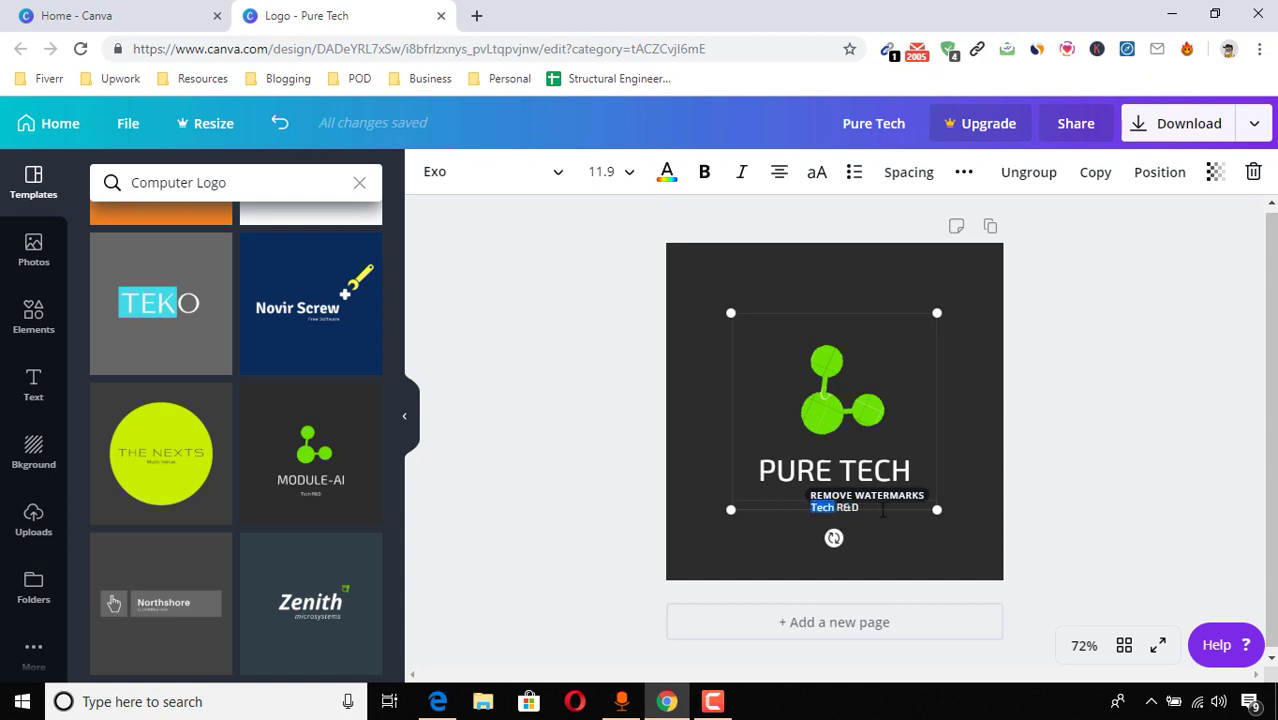
{"action": "type", "text": "Te"}
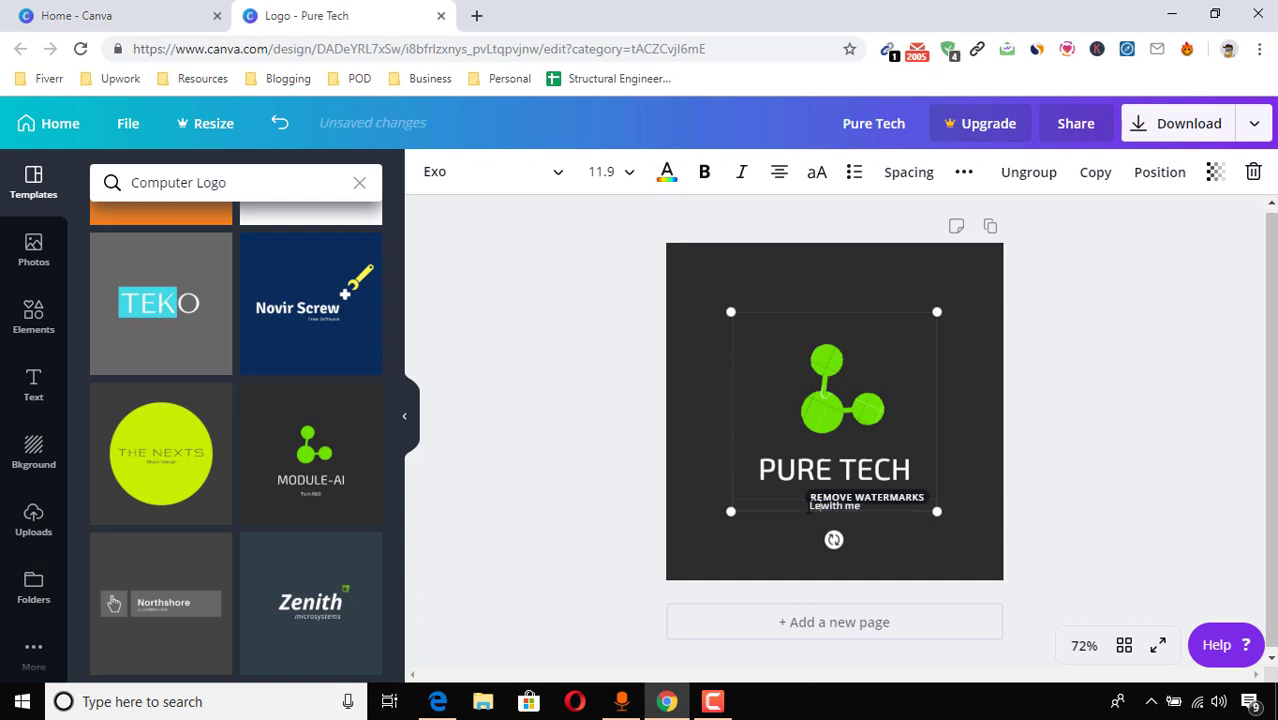
{"action": "left_click", "coordinate": [1066, 510]}
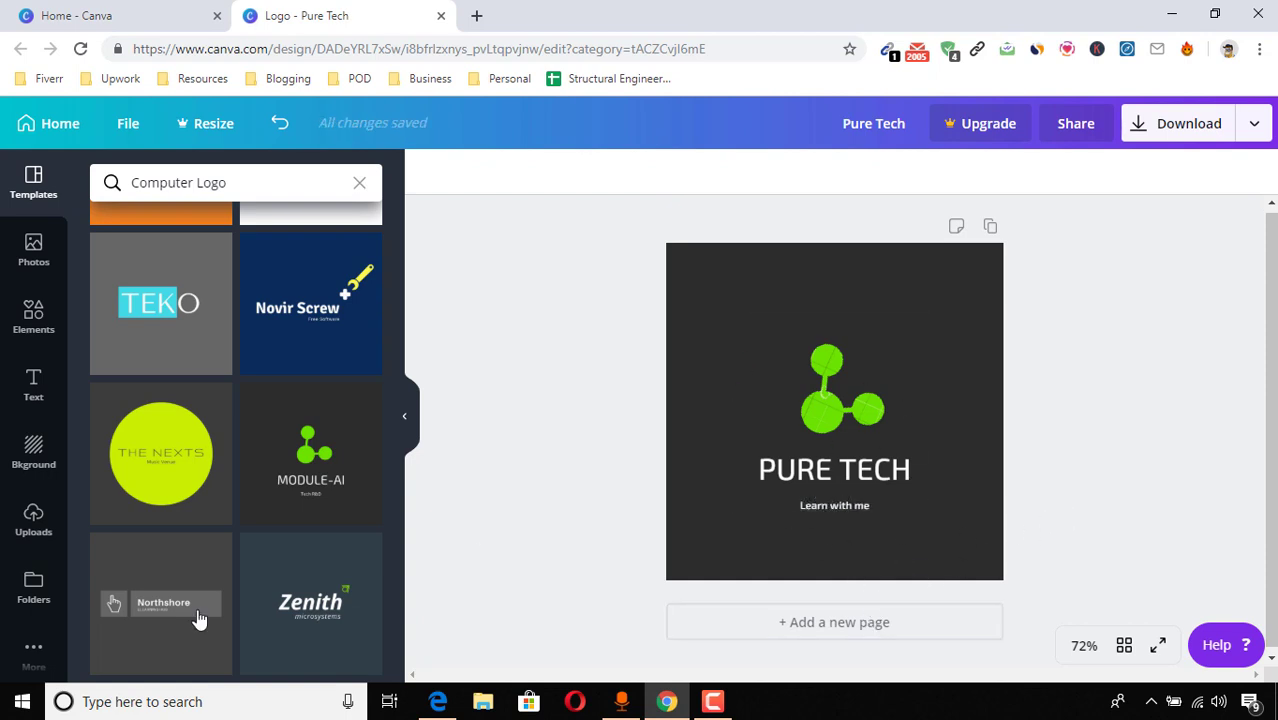
- Select the green molecule icon and scroll the Computer Logo templates to find the red Lock & Rest design
{"action": "scroll", "coordinate": [239, 524], "scroll_direction": "up", "scroll_amount": 3}
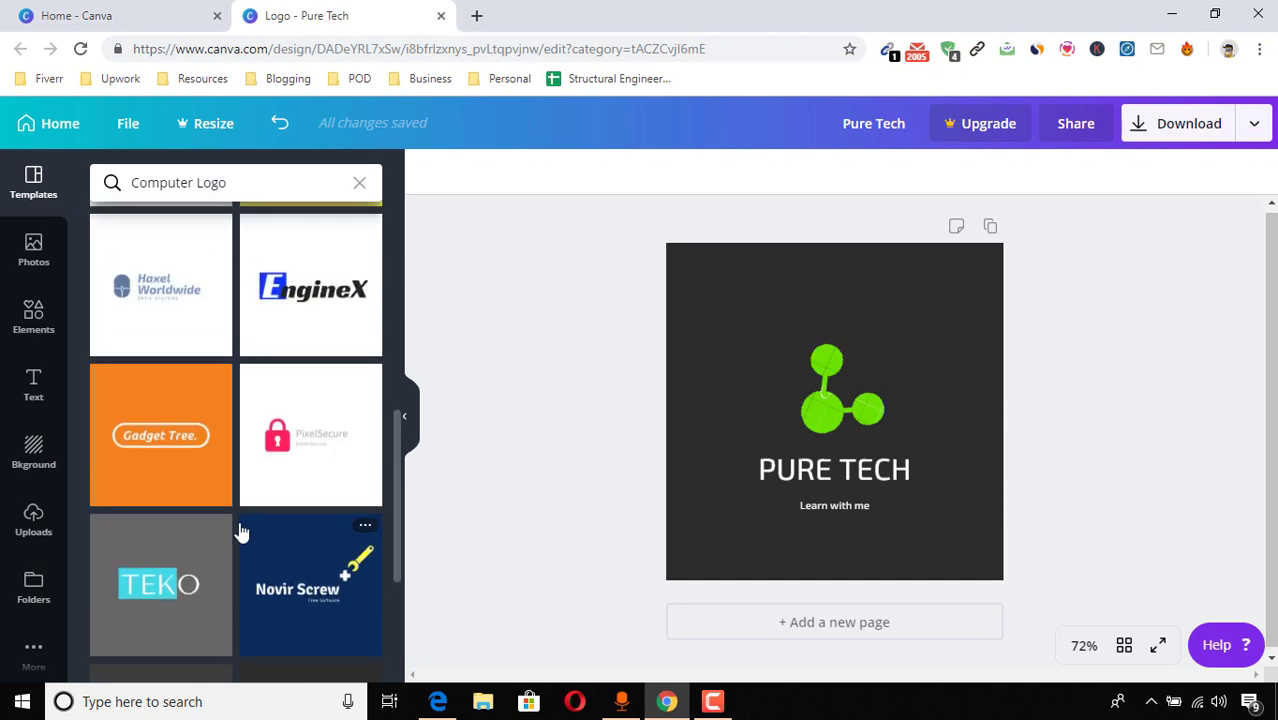
{"action": "scroll", "coordinate": [237, 528], "scroll_direction": "down", "scroll_amount": 3}
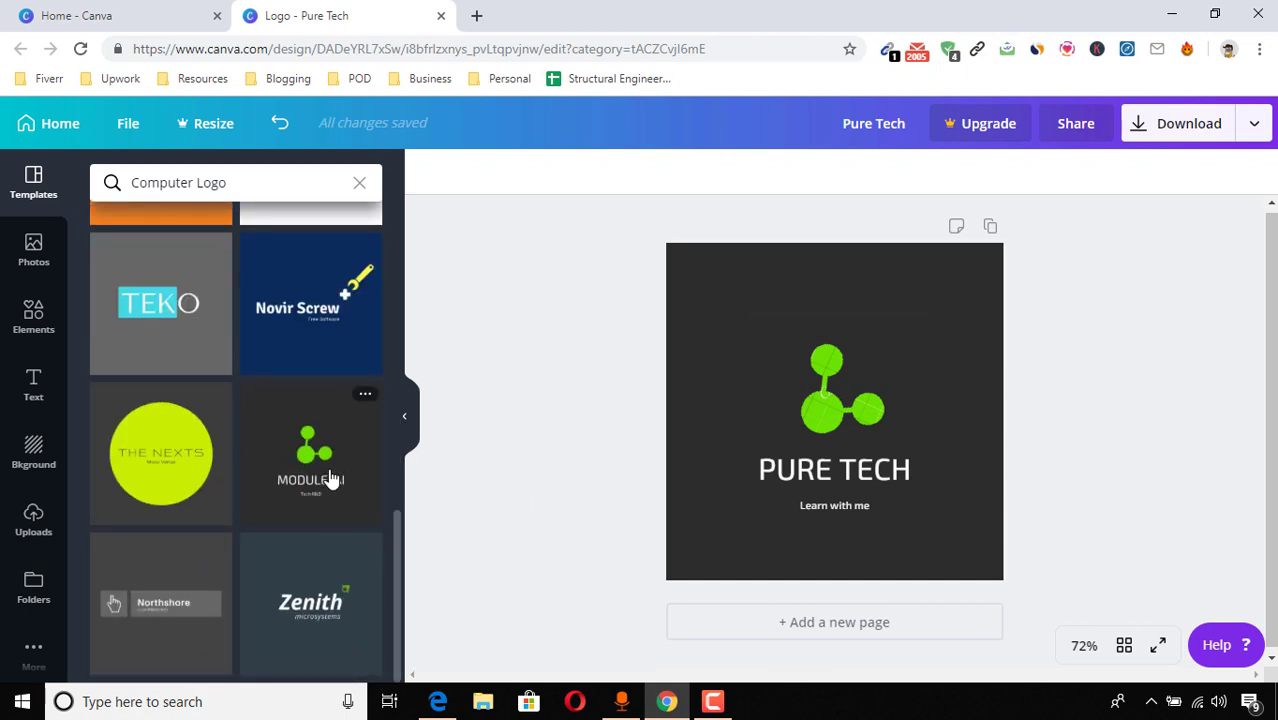
{"action": "left_click", "coordinate": [862, 450]}
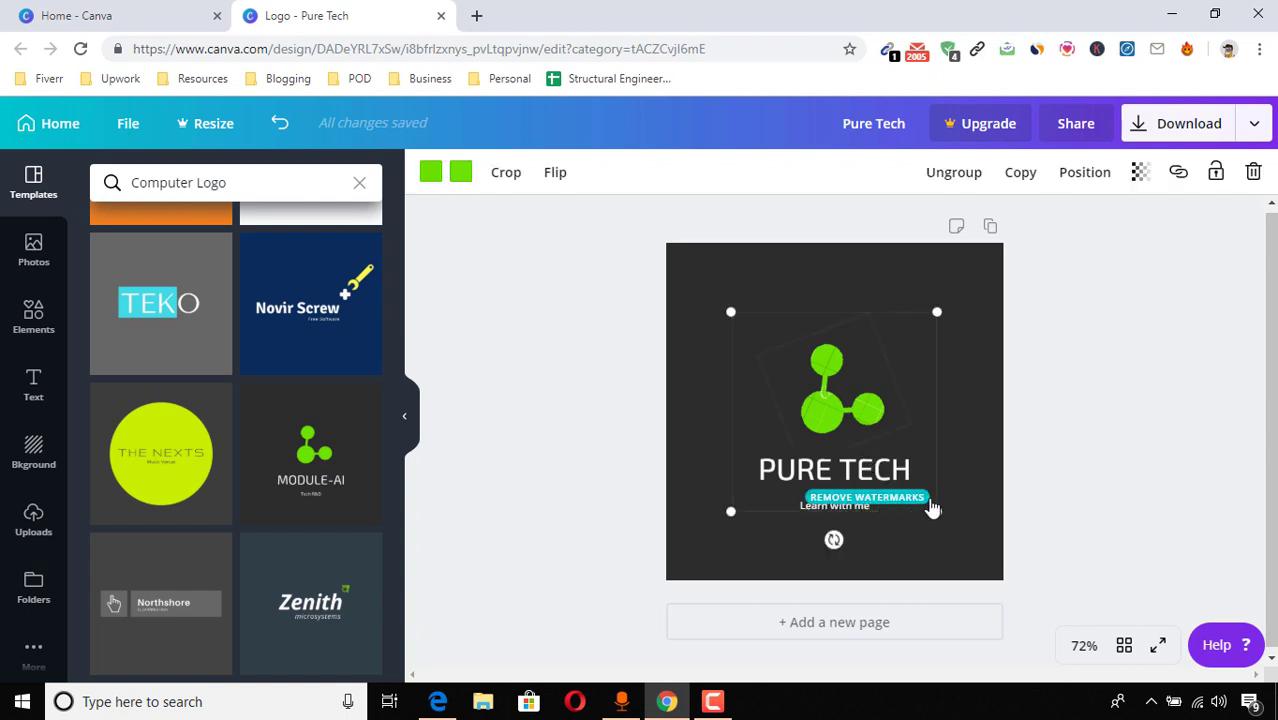
{"action": "scroll", "coordinate": [285, 416], "scroll_direction": "up", "scroll_amount": 5}
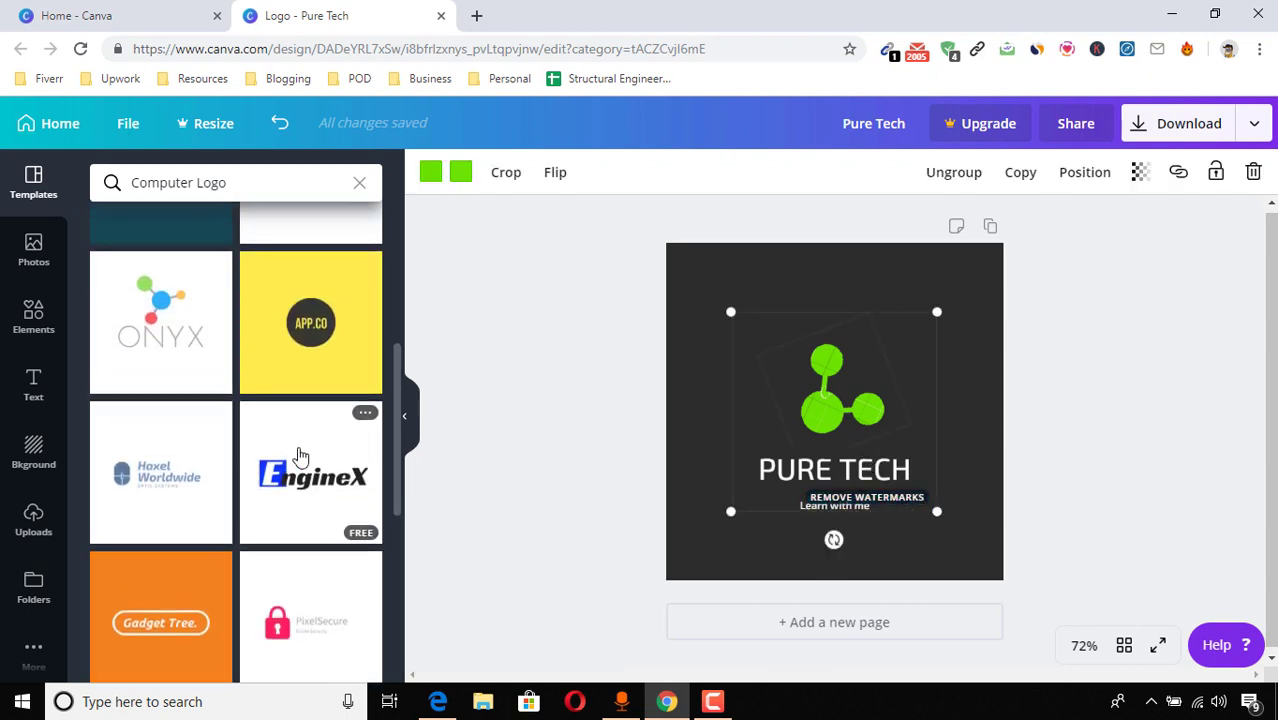
{"action": "scroll", "coordinate": [330, 490], "scroll_direction": "down", "scroll_amount": 2}
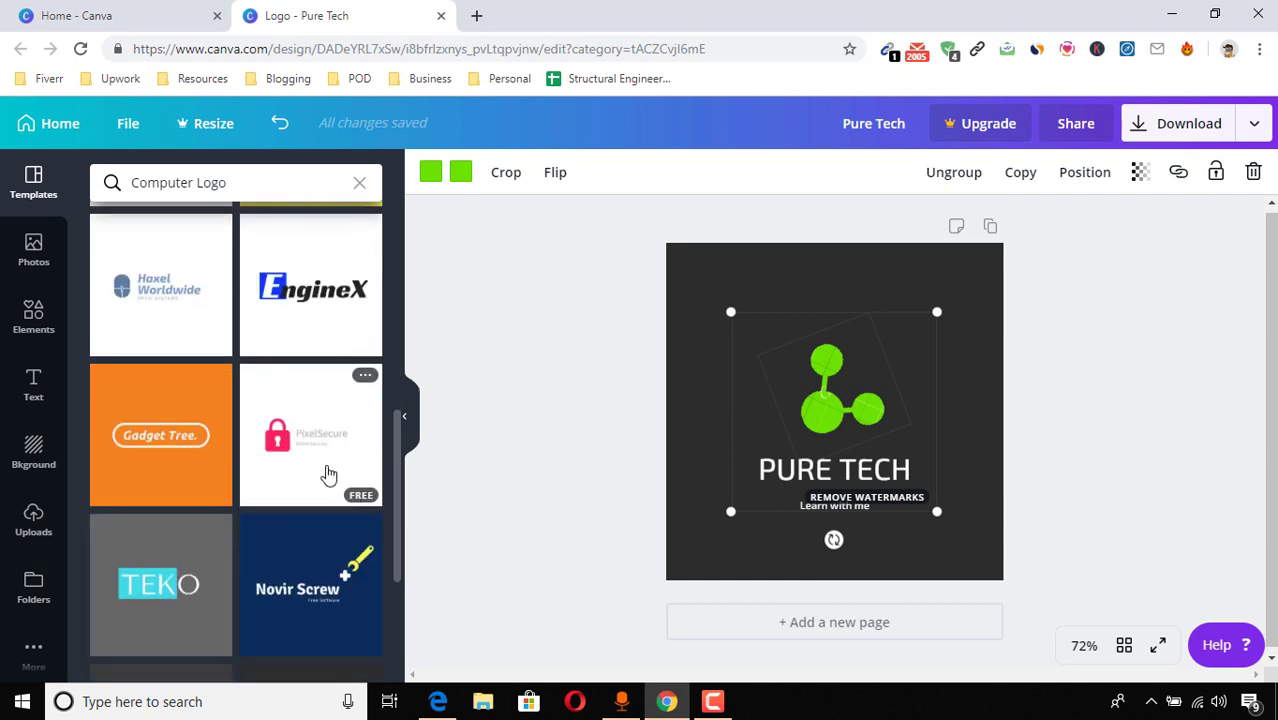
{"action": "scroll", "coordinate": [201, 465], "scroll_direction": "down", "scroll_amount": 3}
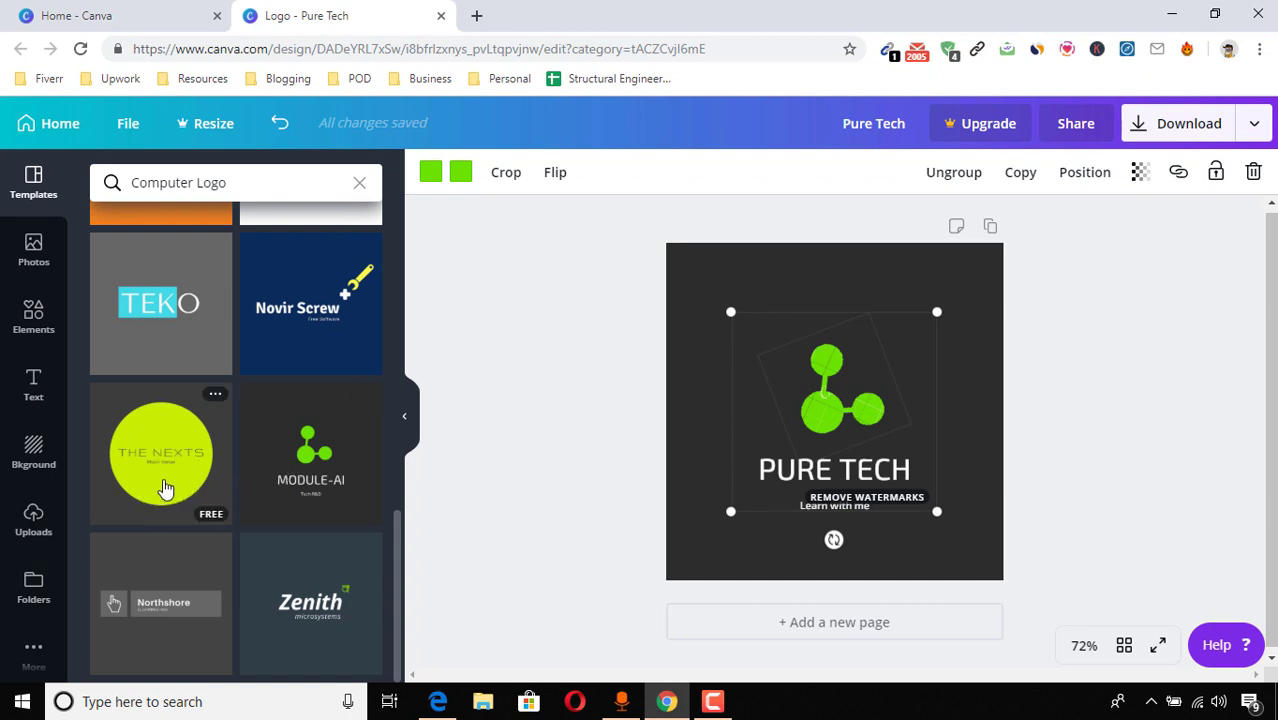
{"action": "scroll", "coordinate": [163, 490], "scroll_direction": "up", "scroll_amount": 8}
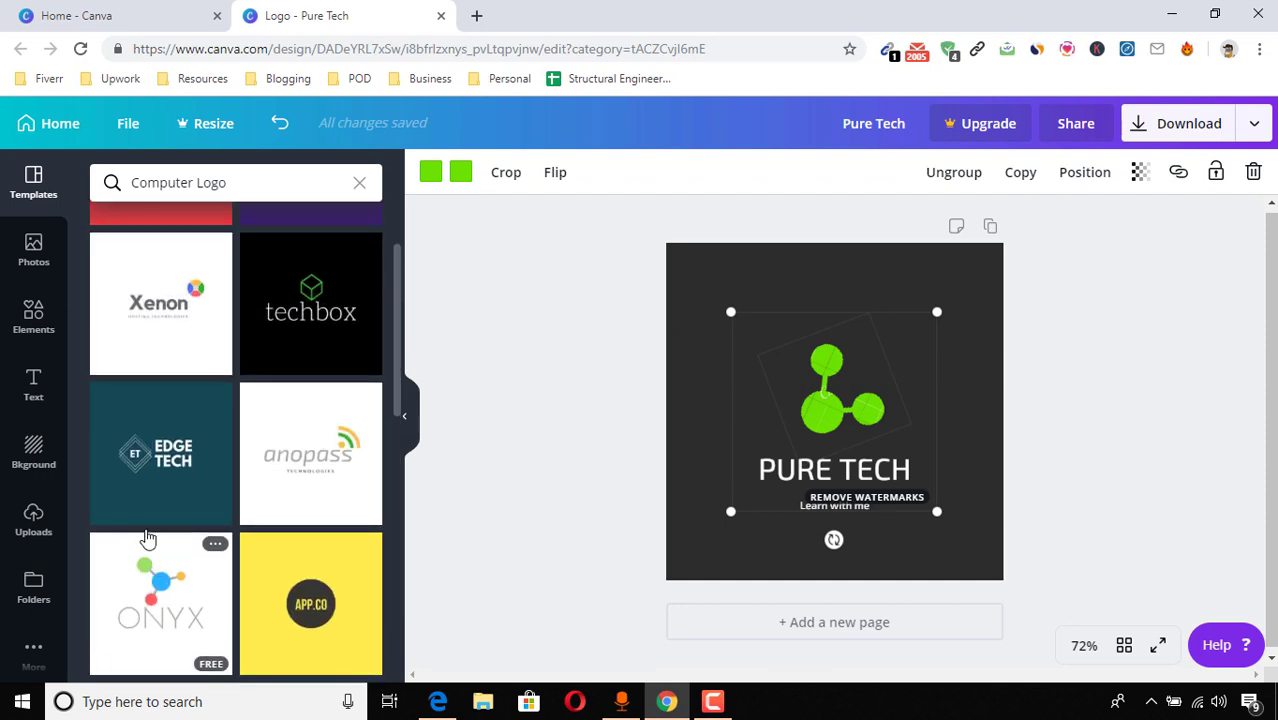
{"action": "scroll", "coordinate": [165, 515], "scroll_direction": "up", "scroll_amount": 2}
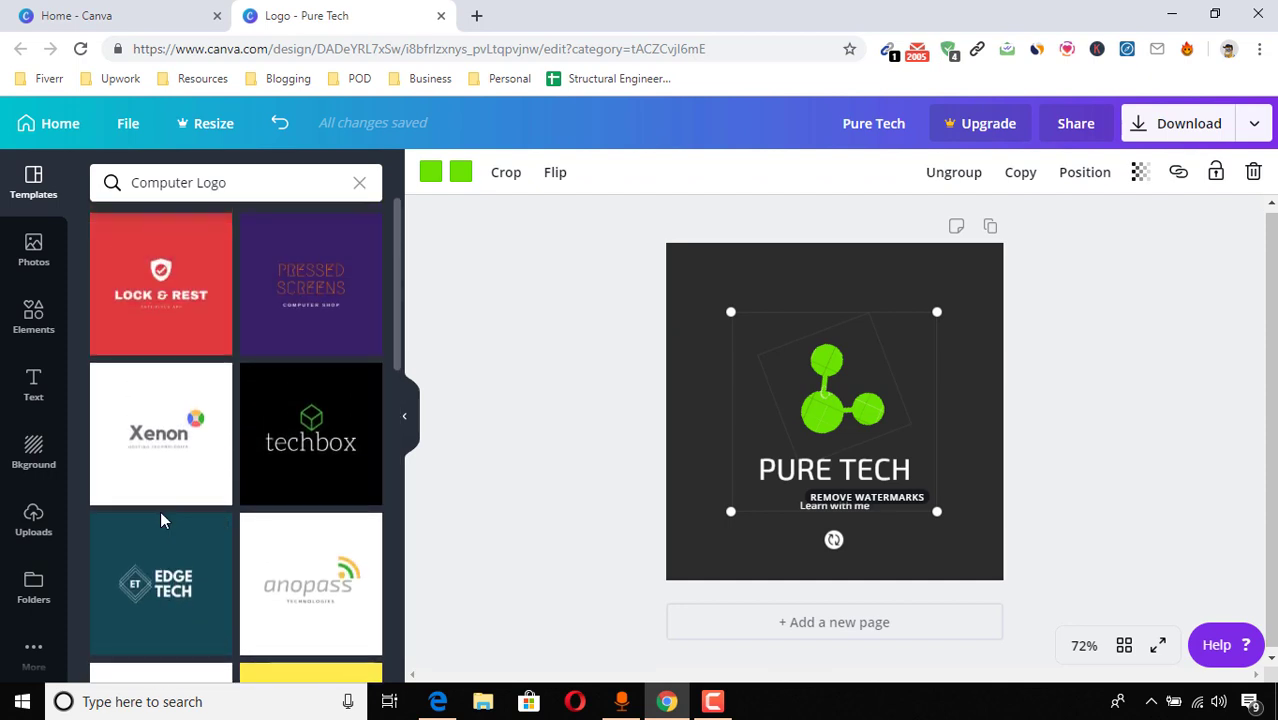
- Apply the red Lock & Rest shield template and change its heading to 'TECH & TIPS'
{"action": "left_click", "coordinate": [187, 317]}
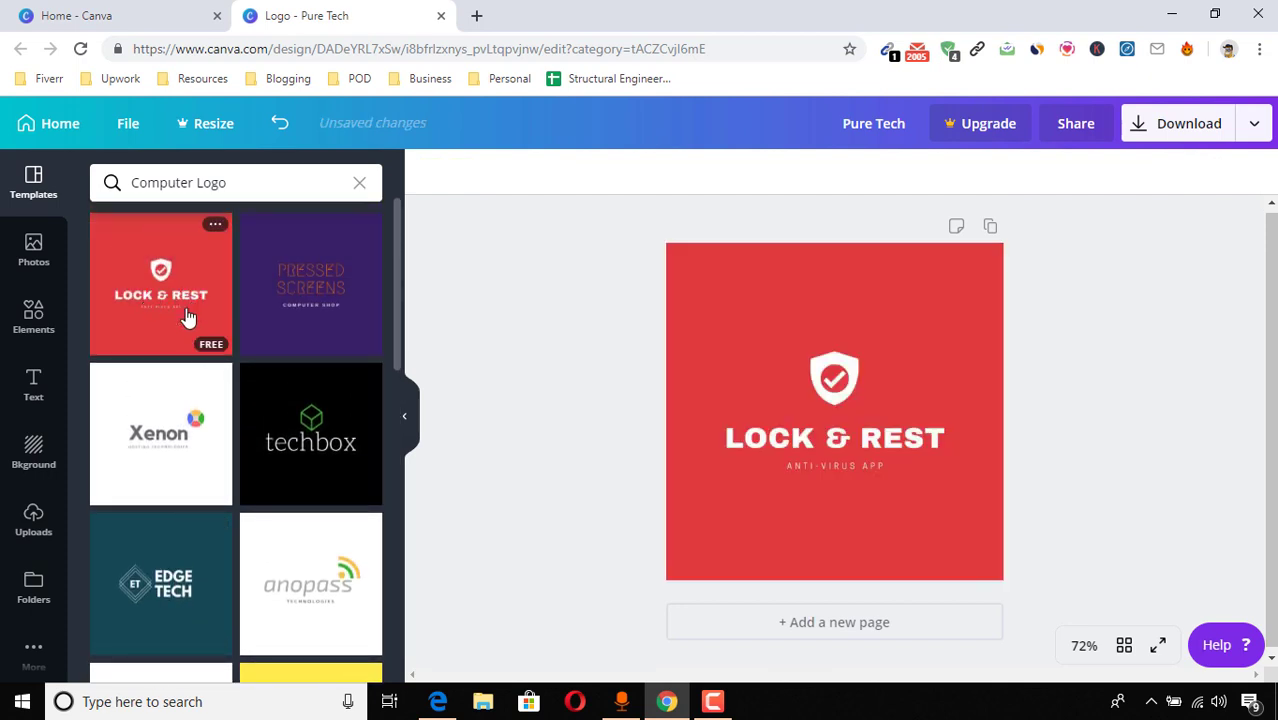
{"action": "left_click", "coordinate": [765, 438]}
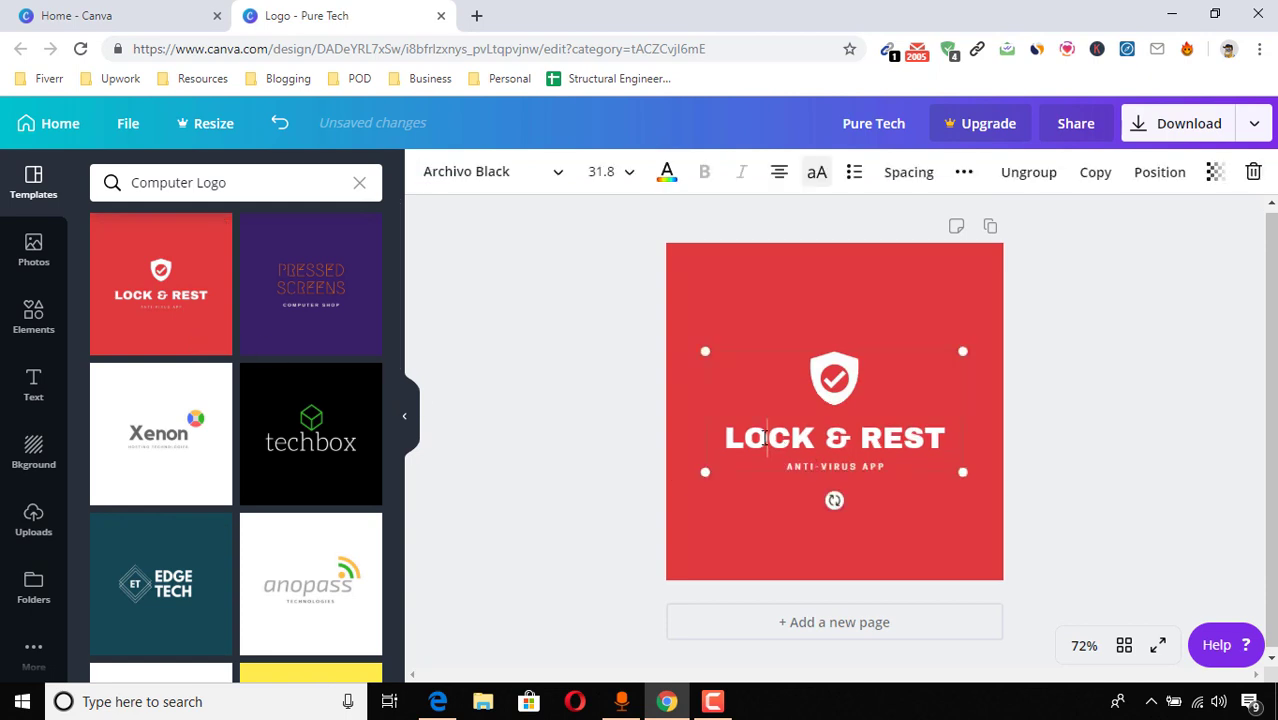
{"action": "double_click", "coordinate": [765, 438]}
{"action": "type", "text": "TECJ"}
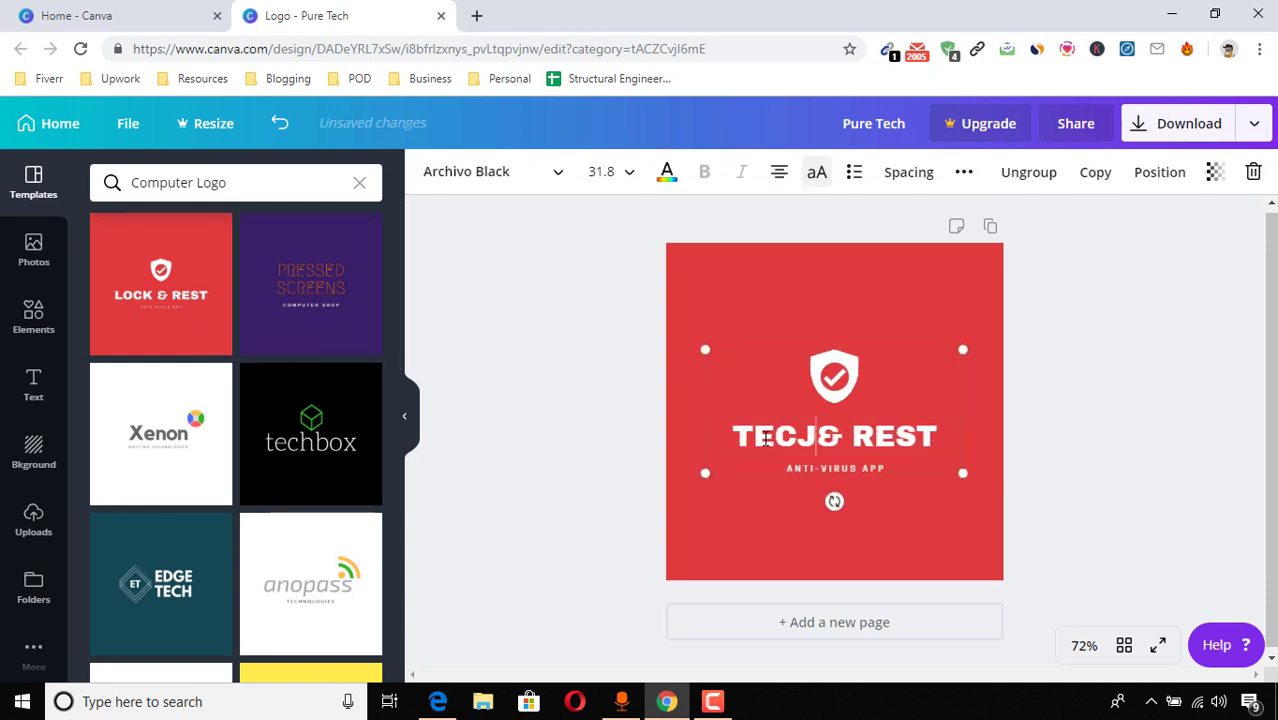
{"action": "key", "text": "BackSpace"}
{"action": "type", "text": "H"}
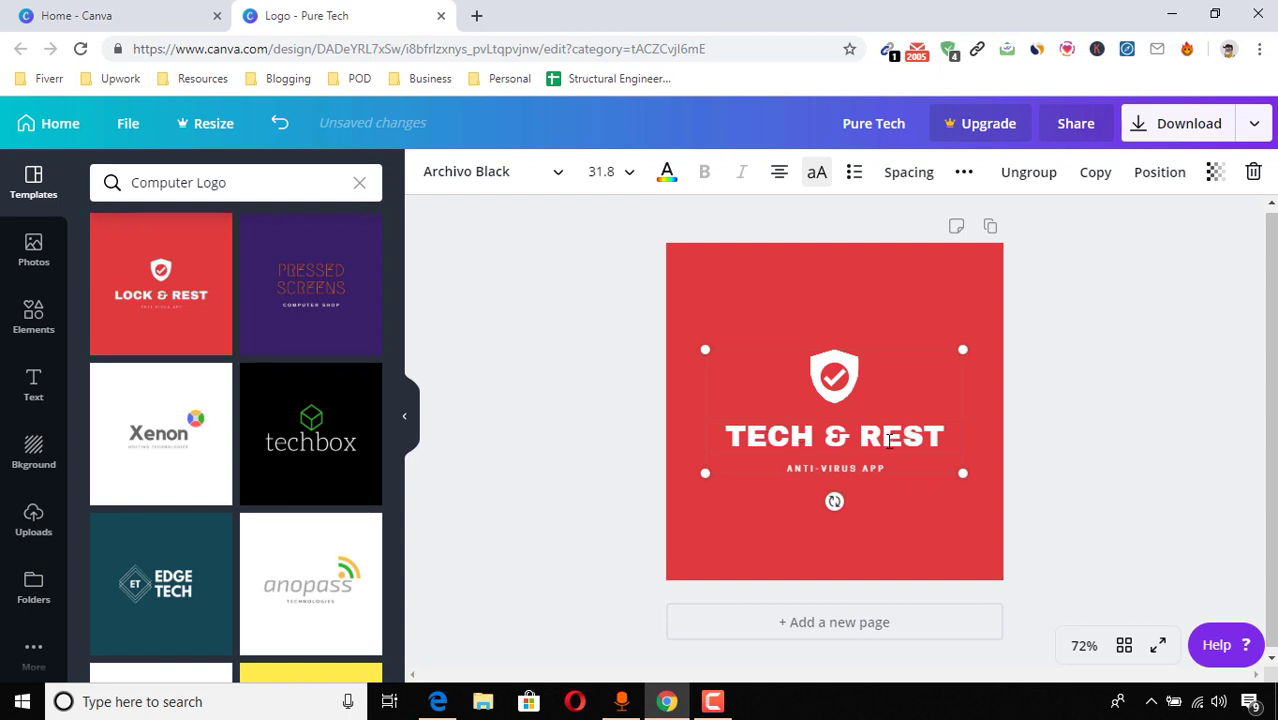
{"action": "double_click", "coordinate": [891, 440]}
{"action": "type", "text": "TIPS"}
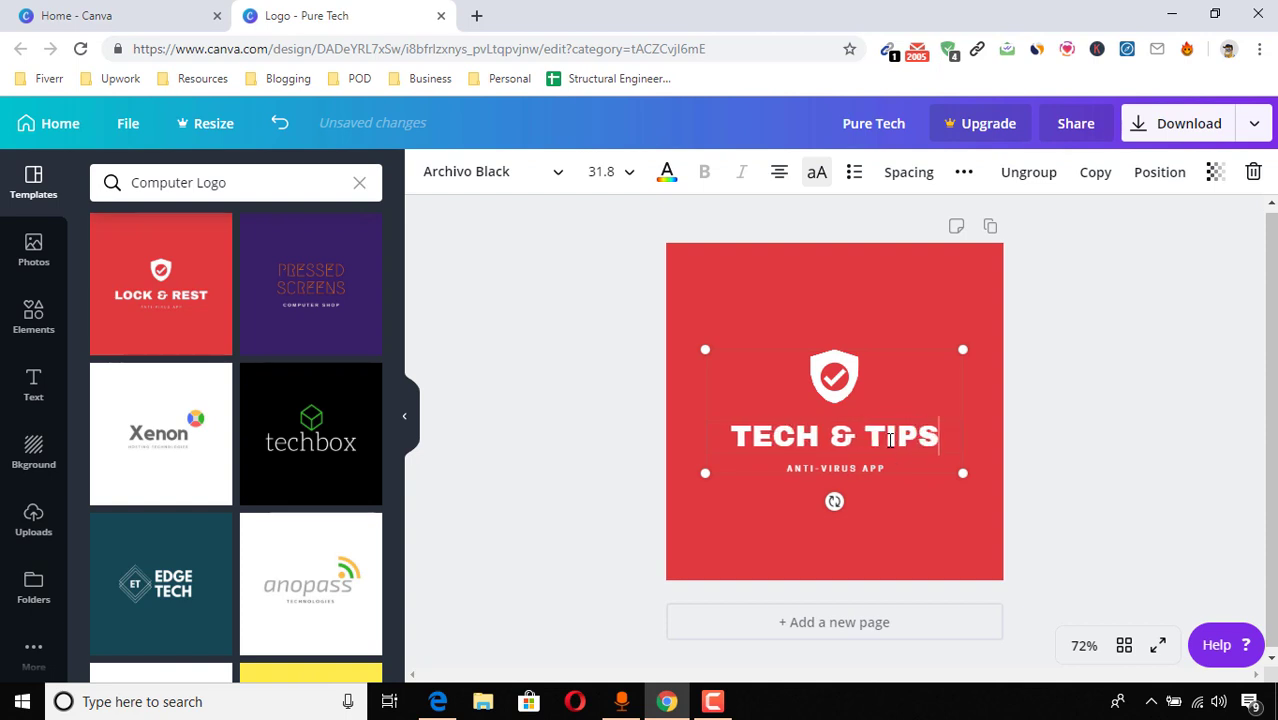
- Replace the ANTI-VIRUS APP subtitle with 'YOUR LEARNING PLATFORM'
{"action": "left_click", "coordinate": [821, 468]}
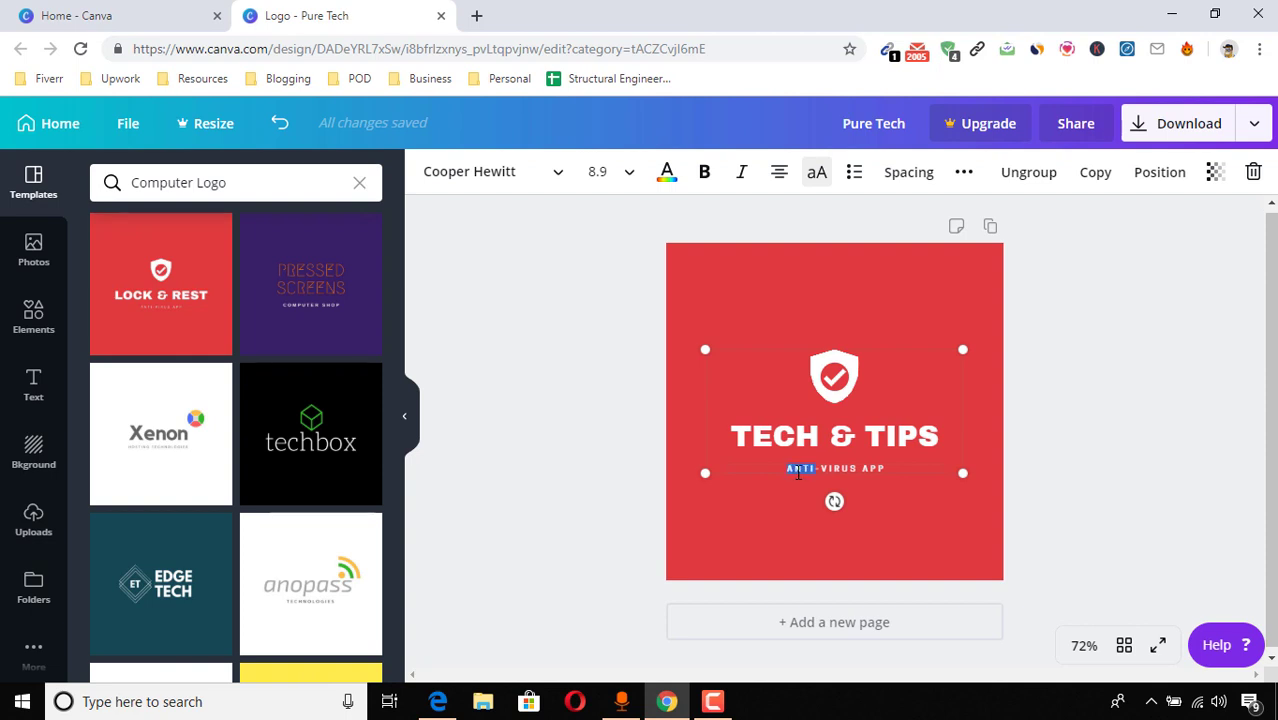
{"action": "left_click_drag", "start_coordinate": [798, 472], "coordinate": [907, 463]}
{"action": "type", "text": "YOUR LEA"}
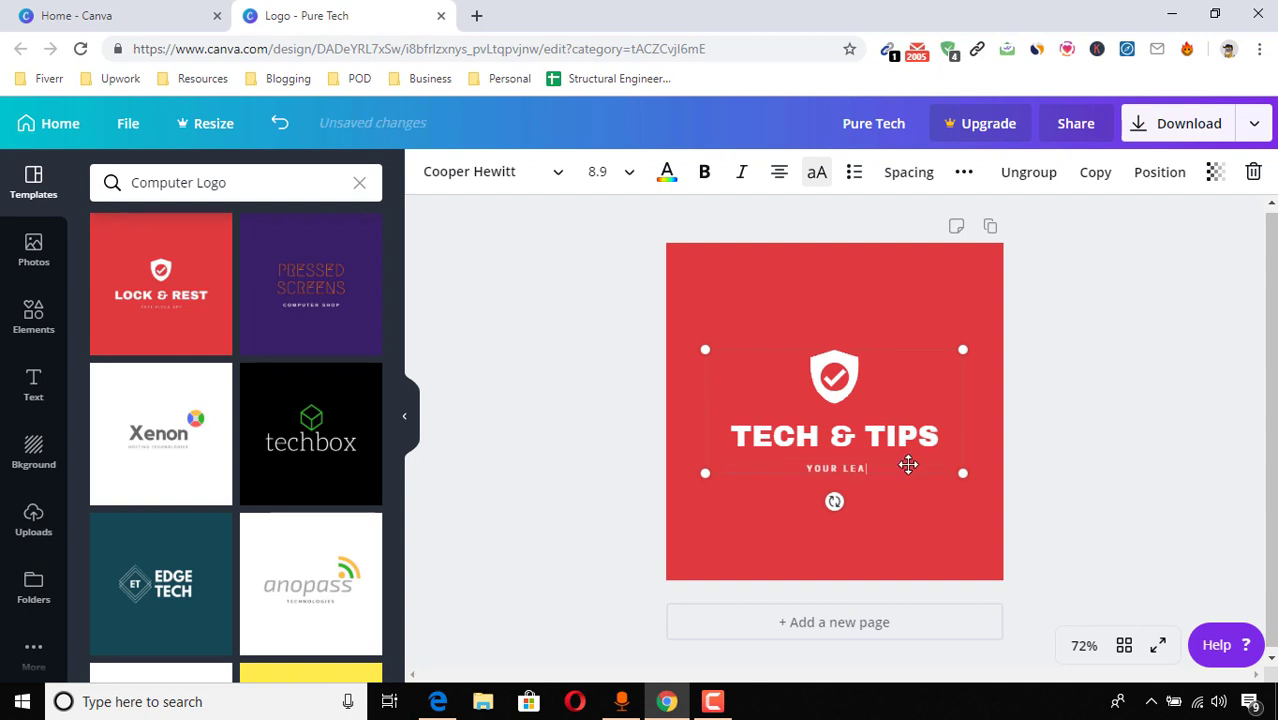
{"action": "type", "text": "RNING PLATFORM"}
- Download the logo as a PNG, saving Pure Tech.png to the Desktop
{"action": "left_click", "coordinate": [953, 562]}
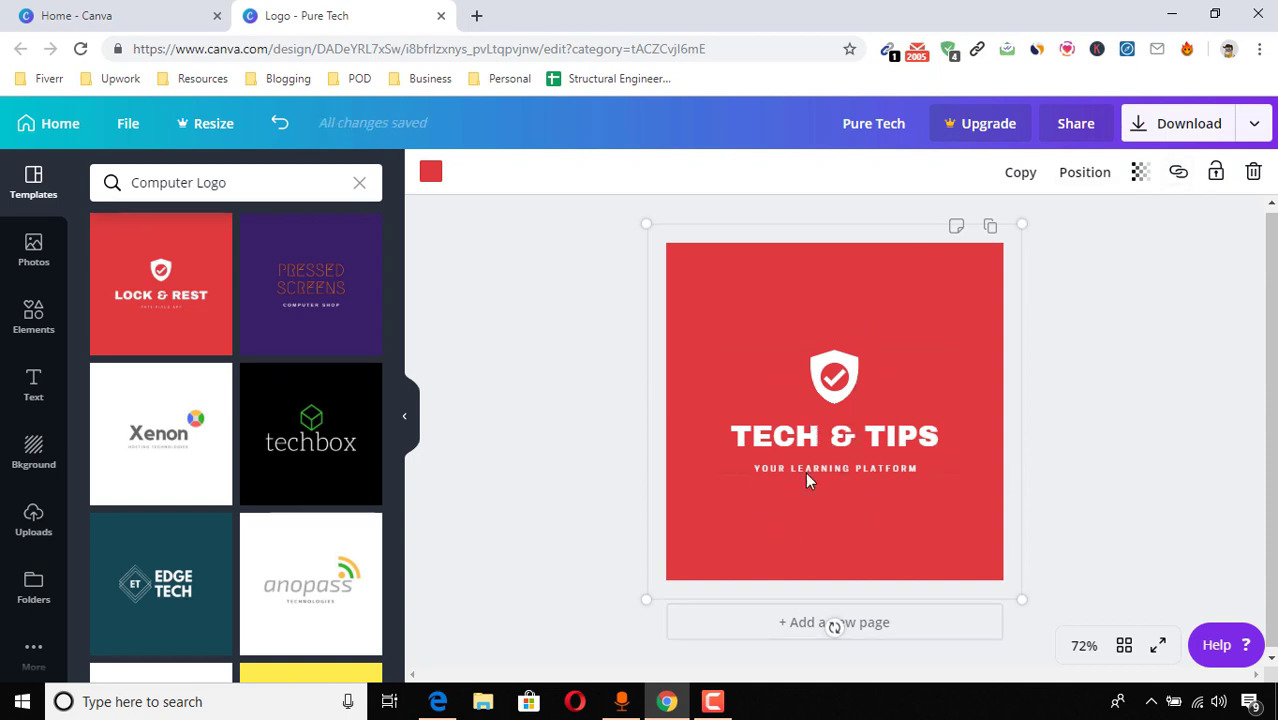
{"action": "left_click", "coordinate": [1196, 134]}
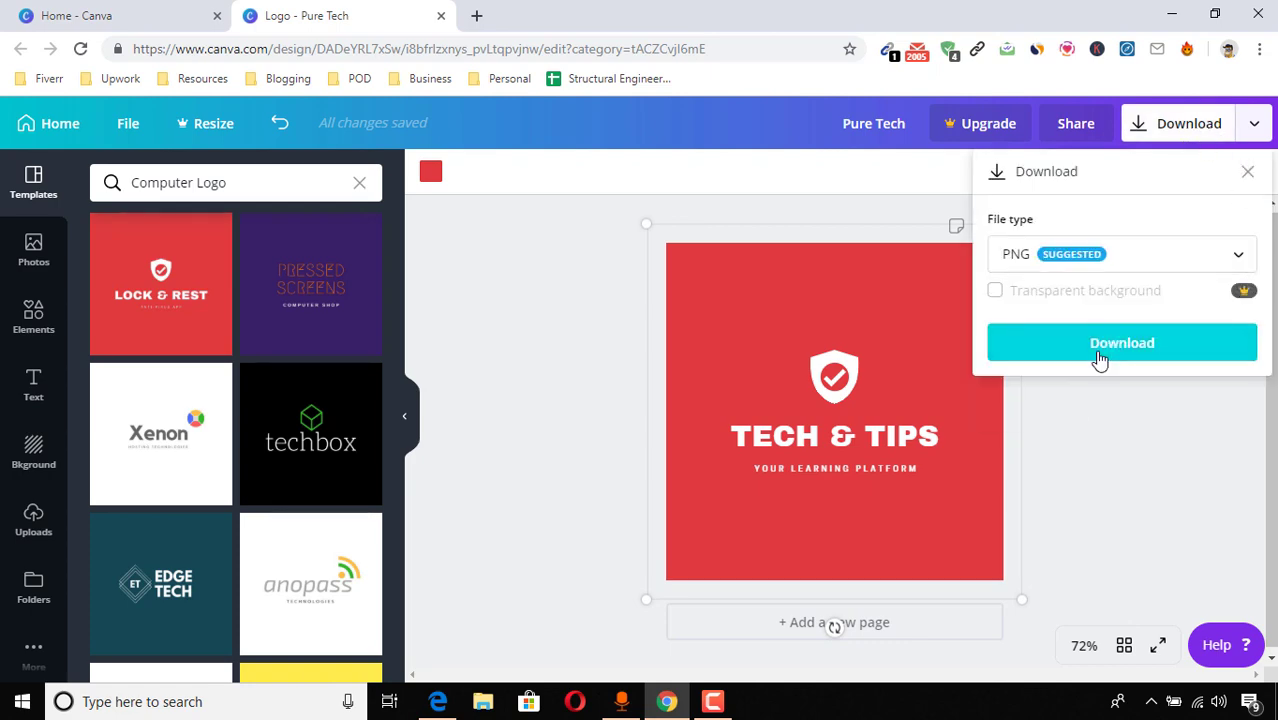
{"action": "left_click", "coordinate": [1100, 345]}
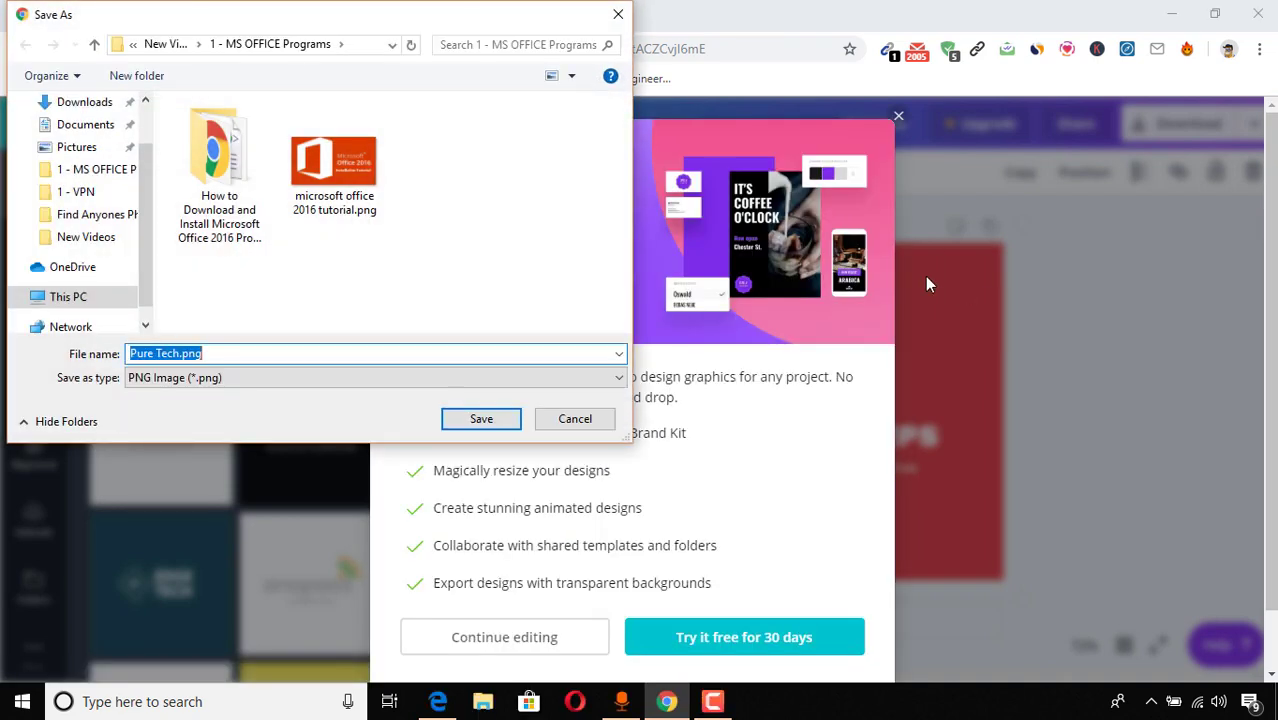
{"action": "scroll", "coordinate": [88, 320], "scroll_direction": "up", "scroll_amount": 1}
{"action": "left_click", "coordinate": [76, 140]}
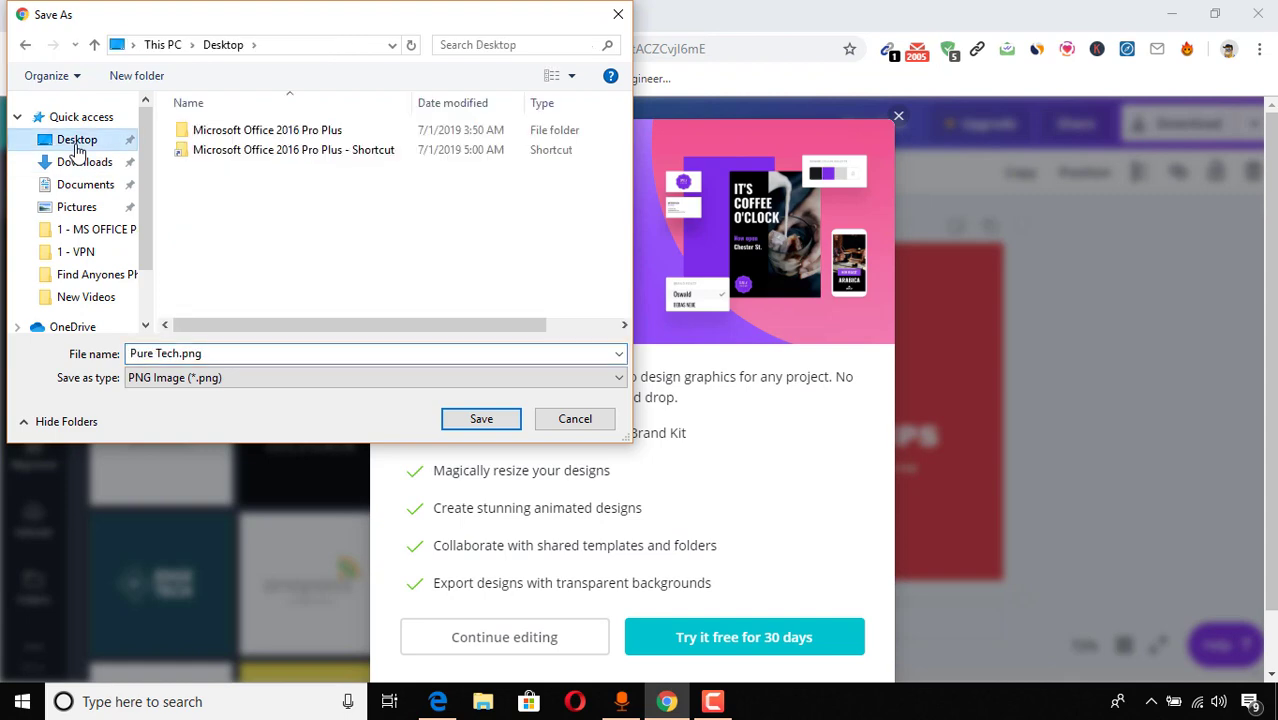
{"action": "left_click", "coordinate": [479, 419]}
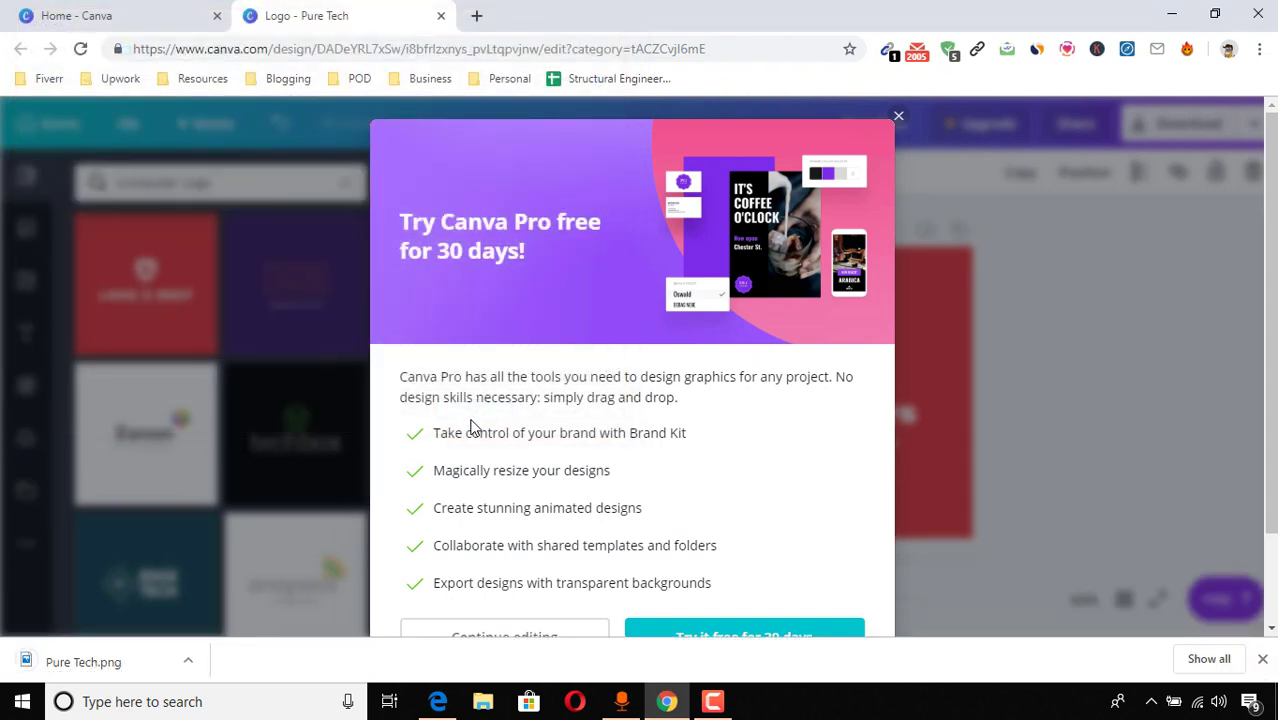
- Minimize the browser windows and open Pure Tech.png from the Desktop
{"action": "left_click", "coordinate": [1175, 10]}
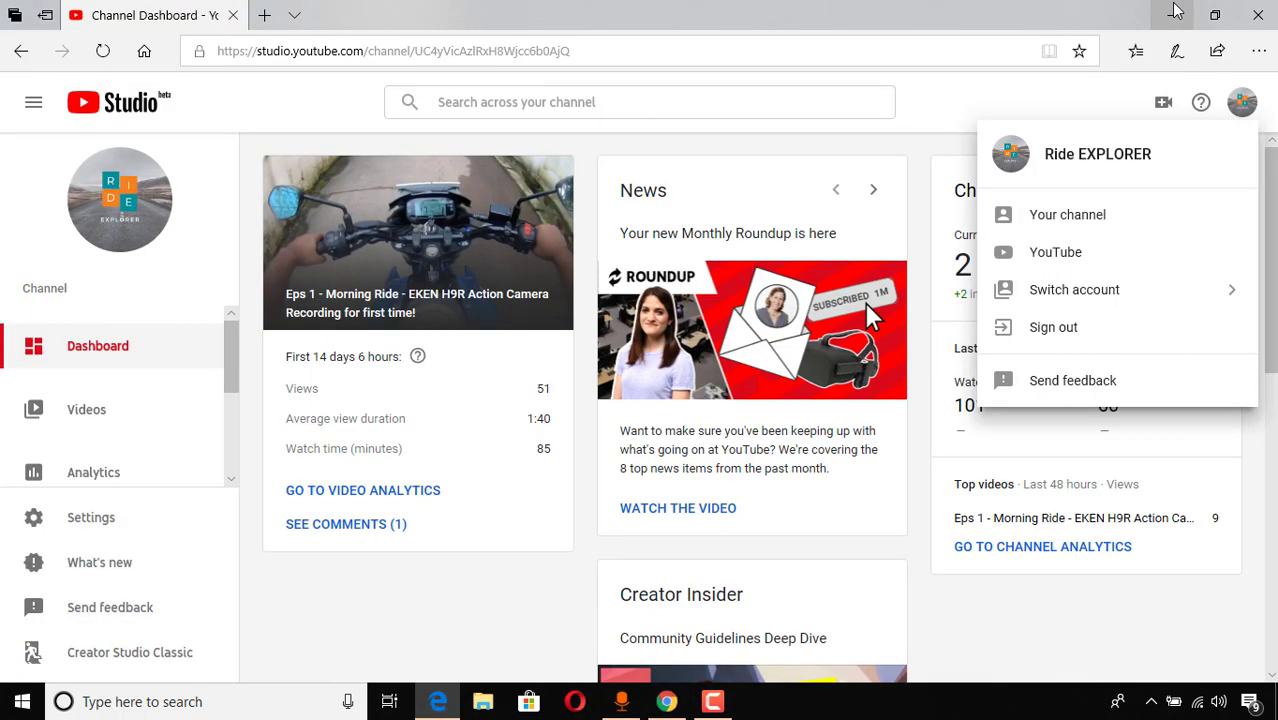
{"action": "left_click", "coordinate": [1175, 10]}
{"action": "double_click", "coordinate": [103, 30]}
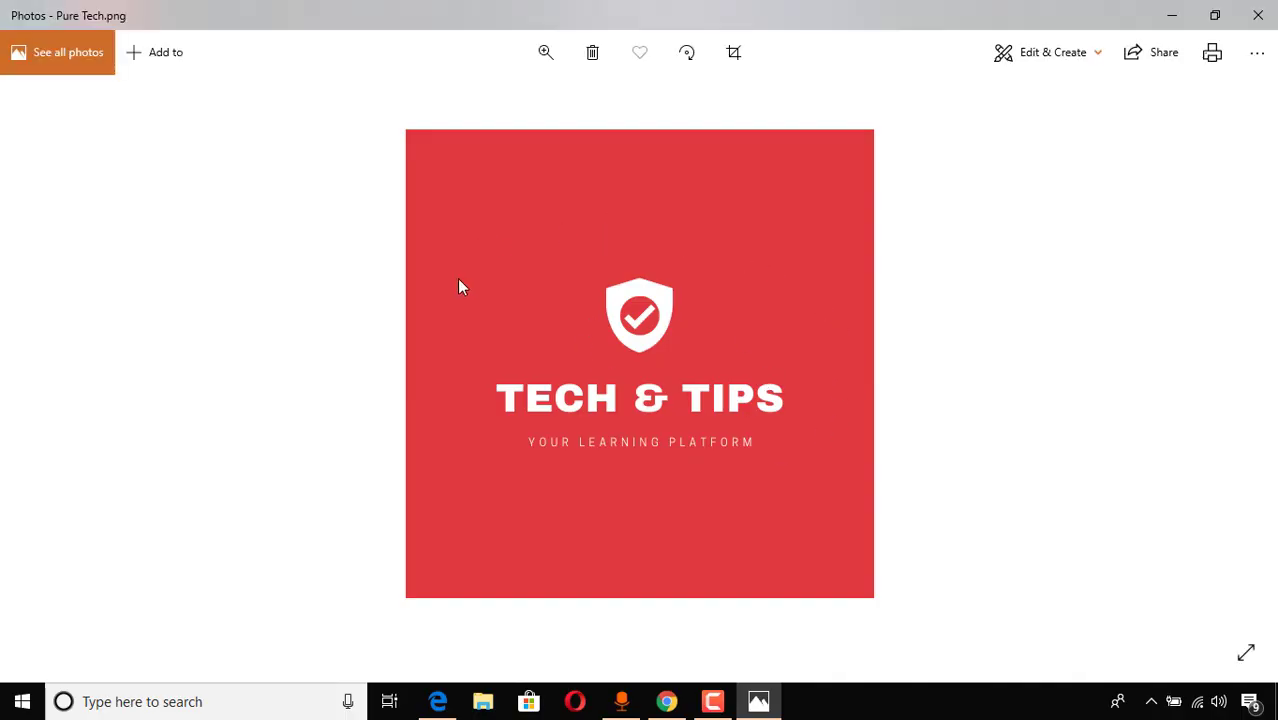